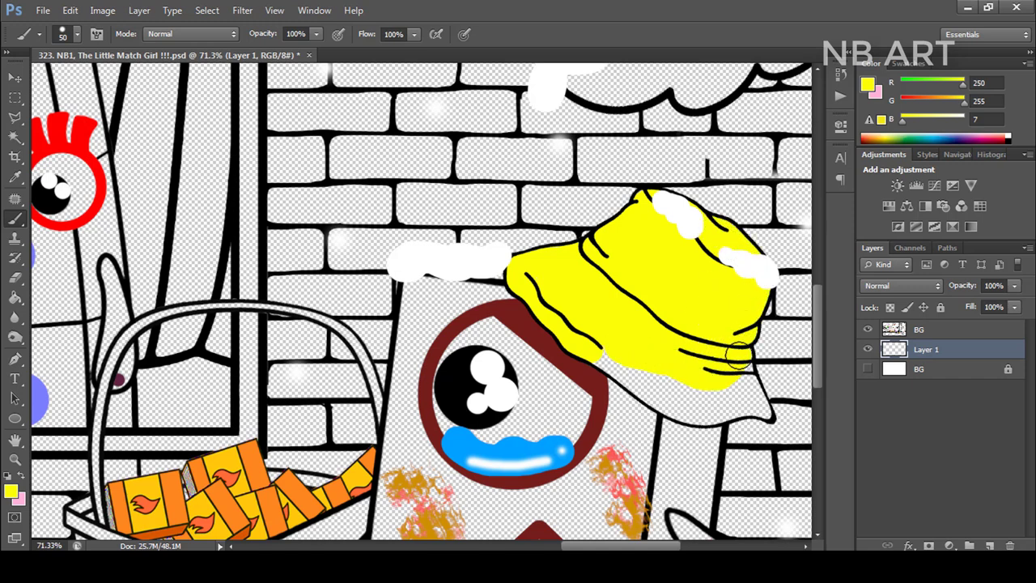
# Fill the rest of the hat brim with yellow and paint the white of the crying character's eye
pyautogui.scroll(2, 680, 405)
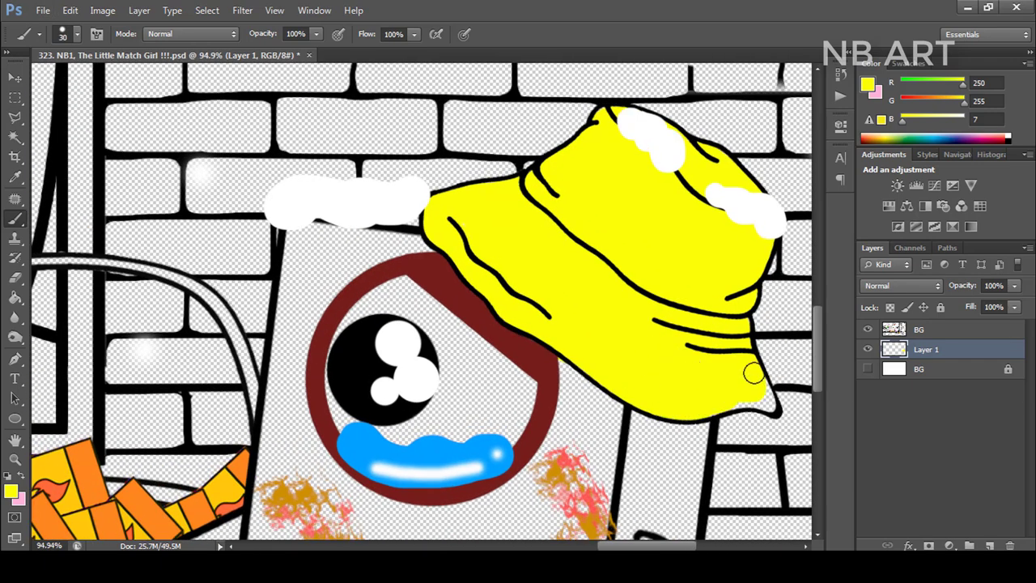
pyautogui.scroll(-4, 620, 128)
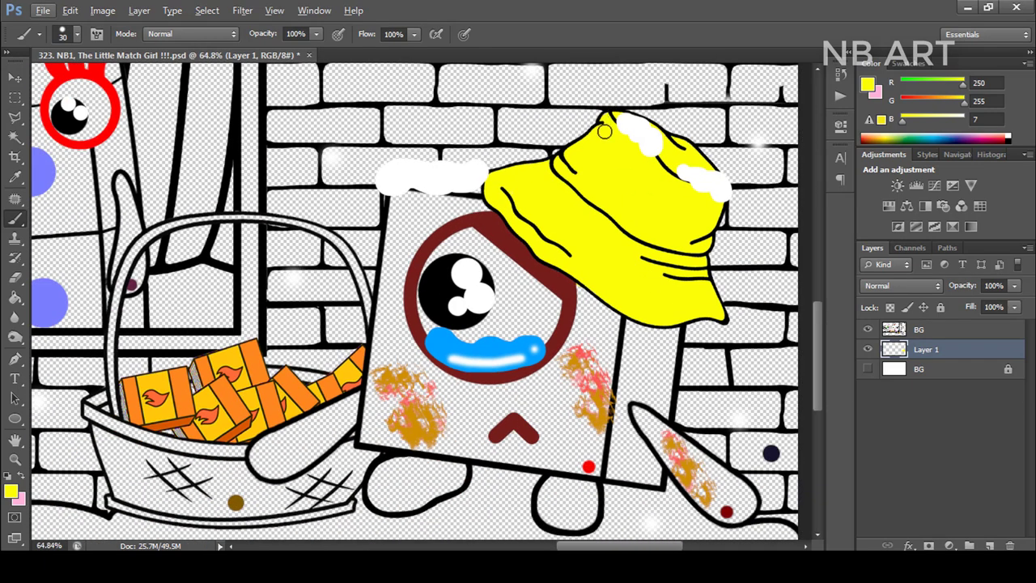
pyautogui.keyDown('alt'); pyautogui.click(473, 267); pyautogui.keyUp('alt')
pyautogui.press(']')
pyautogui.press(']')
pyautogui.press(']')
pyautogui.moveTo(480, 259)
pyautogui.mouseDown()
pyautogui.moveTo(451, 245)
pyautogui.moveTo(429, 312)
pyautogui.mouseUp()
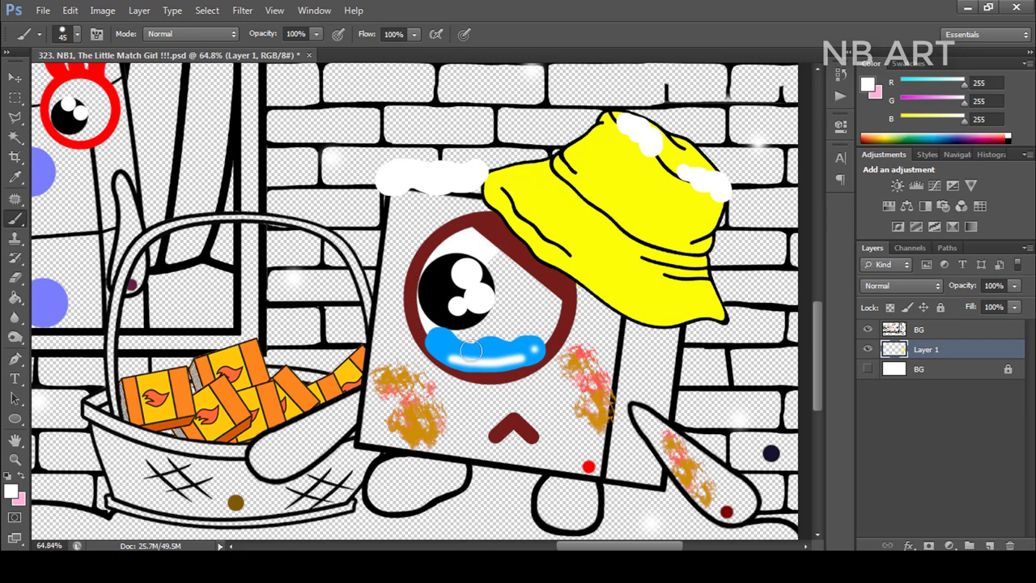
# On a new layer below the hat colour layer, fill the crying block's front and side faces with the sampled red
pyautogui.moveTo(517, 365); pyautogui.dragTo(468, 276)
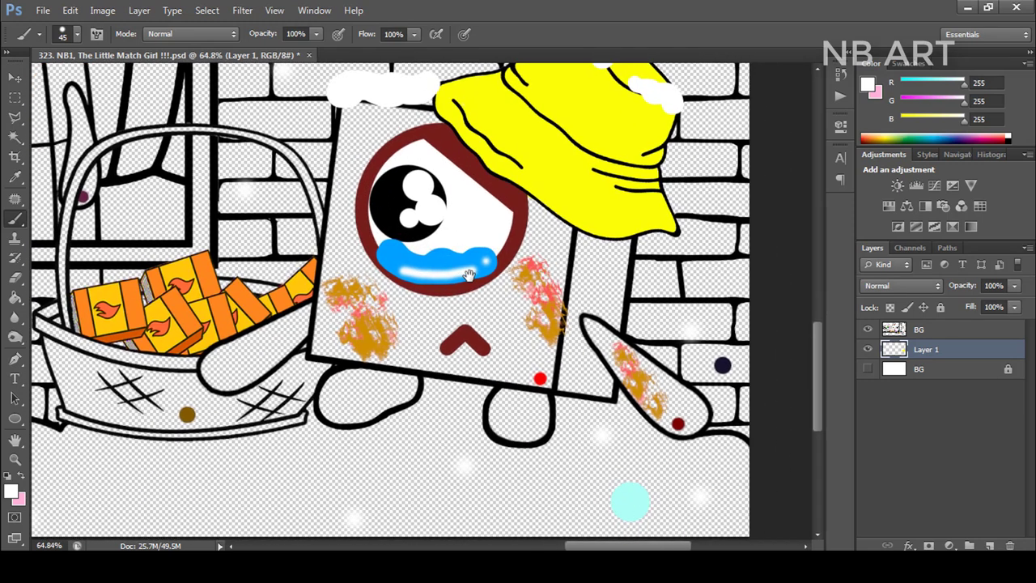
pyautogui.keyDown('ctrl'); pyautogui.click(969, 546); pyautogui.keyUp('ctrl')
pyautogui.keyDown('alt'); pyautogui.click(540, 378); pyautogui.keyUp('alt')
pyautogui.moveTo(540, 377); pyautogui.dragTo(574, 264)
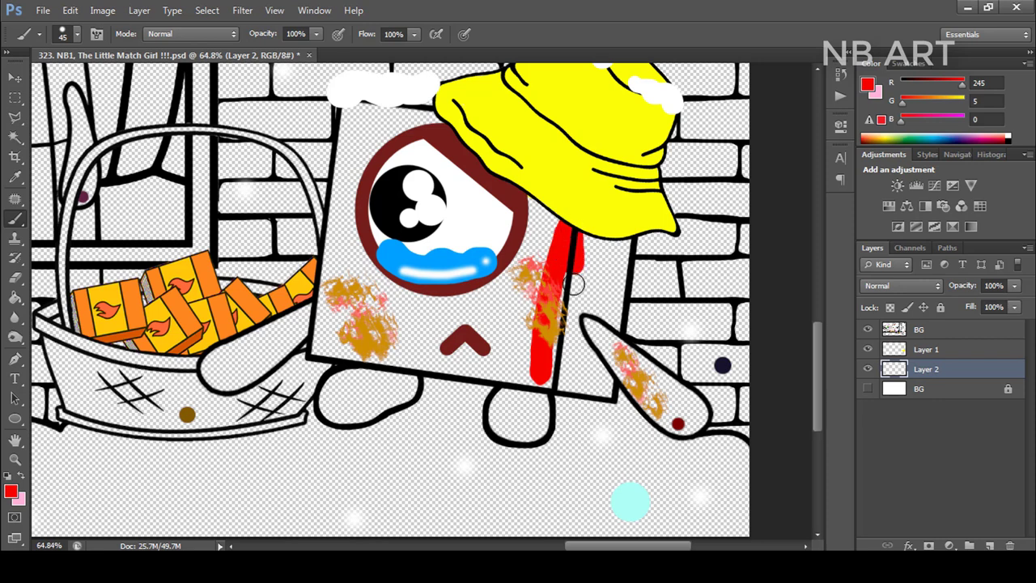
pyautogui.moveTo(542, 312)
pyautogui.mouseDown()
pyautogui.moveTo(541, 223)
pyautogui.moveTo(529, 196)
pyautogui.moveTo(441, 303)
pyautogui.moveTo(512, 306)
pyautogui.moveTo(524, 338)
pyautogui.moveTo(490, 354)
pyautogui.moveTo(421, 329)
pyautogui.moveTo(420, 287)
pyautogui.moveTo(360, 237)
pyautogui.moveTo(360, 258)
pyautogui.moveTo(348, 200)
pyautogui.moveTo(378, 146)
pyautogui.moveTo(426, 123)
pyautogui.moveTo(356, 112)
pyautogui.moveTo(320, 343)
pyautogui.moveTo(360, 340)
pyautogui.moveTo(379, 355)
pyautogui.moveTo(573, 379)
pyautogui.moveTo(578, 289)
pyautogui.moveTo(613, 243)
pyautogui.mouseUp()
pyautogui.scroll(3, 586, 236)
pyautogui.moveTo(607, 208)
pyautogui.mouseDown()
pyautogui.moveTo(584, 325)
pyautogui.moveTo(561, 293)
pyautogui.moveTo(518, 307)
pyautogui.mouseUp()
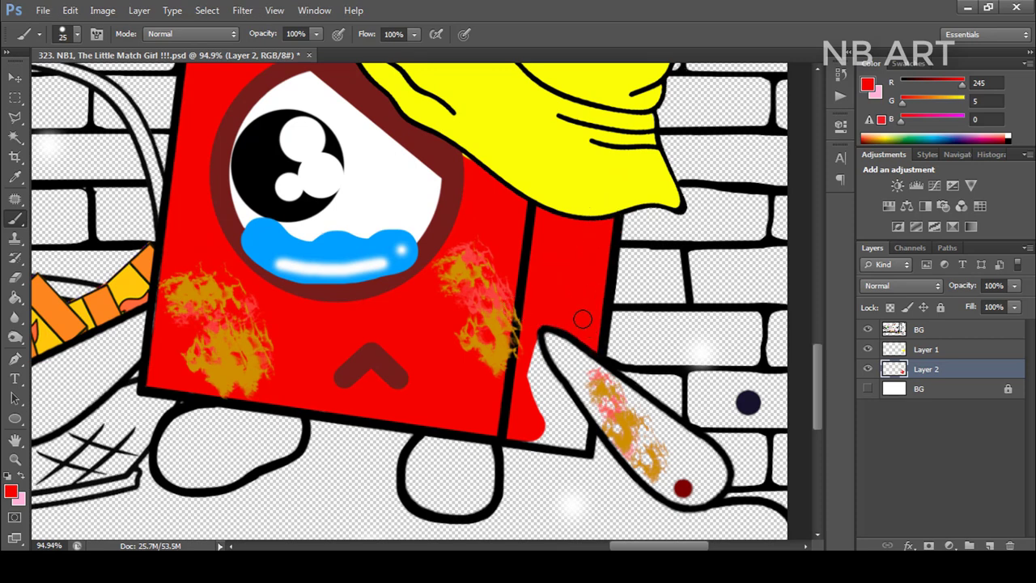
pyautogui.moveTo(540, 366)
pyautogui.mouseDown()
pyautogui.moveTo(581, 442)
pyautogui.moveTo(515, 431)
pyautogui.moveTo(520, 373)
pyautogui.moveTo(555, 407)
pyautogui.mouseUp()
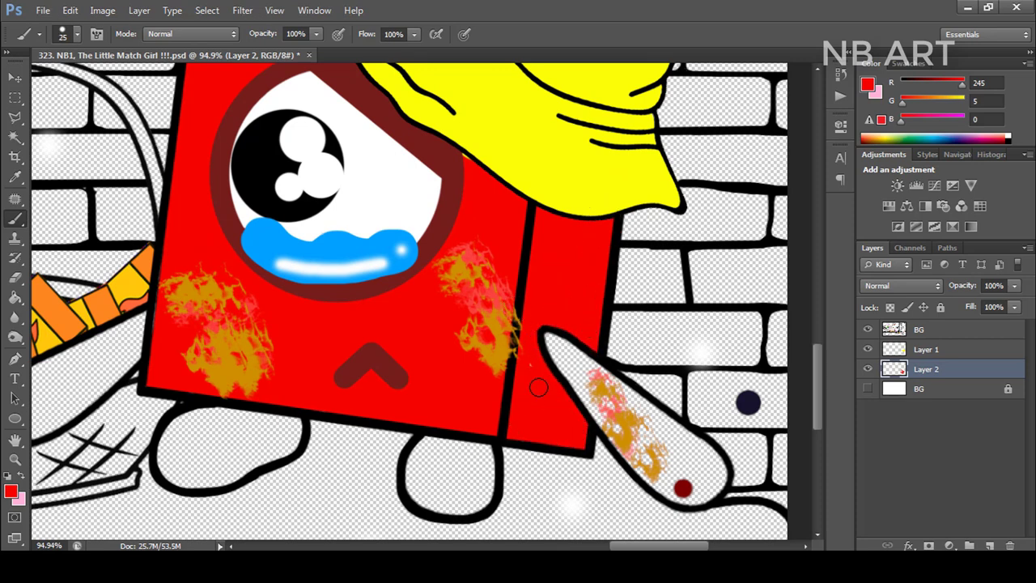
# On a new layer beneath the red body, fill the arm with the burn marks using the sampled dark red
pyautogui.click(973, 391)
pyautogui.hotkey('ctrl', 'shift', 'alt', 'n')
pyautogui.keyDown('alt'); pyautogui.click(682, 490); pyautogui.keyUp('alt')
pyautogui.press(']')
pyautogui.press(']')
pyautogui.moveTo(679, 490)
pyautogui.mouseDown()
pyautogui.moveTo(599, 410)
pyautogui.moveTo(553, 344)
pyautogui.moveTo(682, 439)
pyautogui.moveTo(690, 459)
pyautogui.moveTo(629, 424)
pyautogui.moveTo(622, 436)
pyautogui.moveTo(665, 483)
pyautogui.moveTo(704, 493)
pyautogui.moveTo(716, 468)
pyautogui.moveTo(692, 448)
pyautogui.mouseUp()
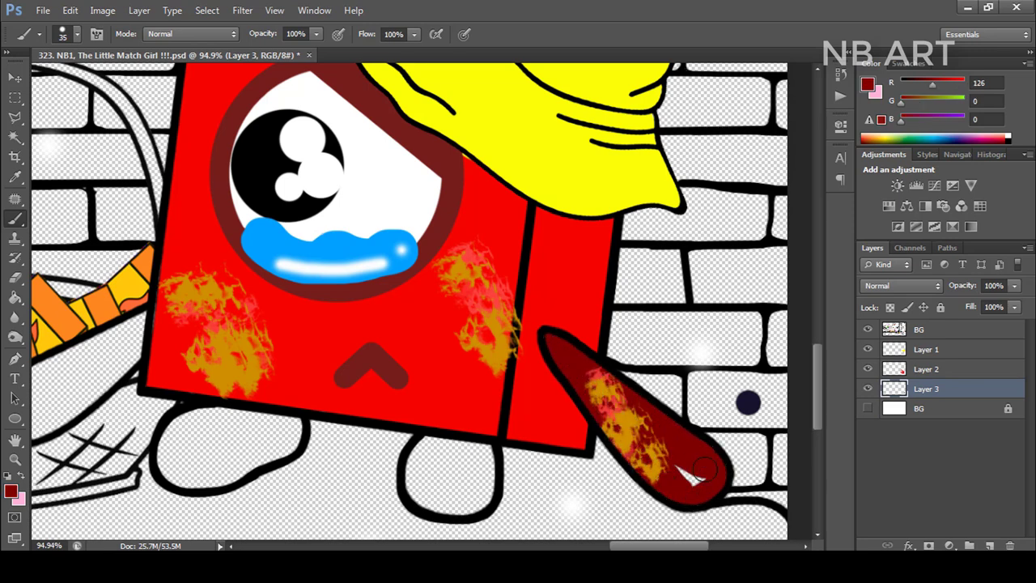
# Fill the red block's two feet and the arm reaching over the basket with the same dark red
pyautogui.moveTo(482, 461)
pyautogui.mouseDown()
pyautogui.moveTo(561, 358)
pyautogui.moveTo(493, 359)
pyautogui.moveTo(501, 380)
pyautogui.moveTo(541, 345)
pyautogui.moveTo(559, 350)
pyautogui.moveTo(553, 400)
pyautogui.moveTo(505, 397)
pyautogui.moveTo(558, 393)
pyautogui.mouseUp()
pyautogui.moveTo(348, 322)
pyautogui.mouseDown()
pyautogui.moveTo(277, 315)
pyautogui.moveTo(368, 320)
pyautogui.moveTo(244, 342)
pyautogui.moveTo(263, 374)
pyautogui.moveTo(332, 355)
pyautogui.moveTo(282, 360)
pyautogui.mouseUp()
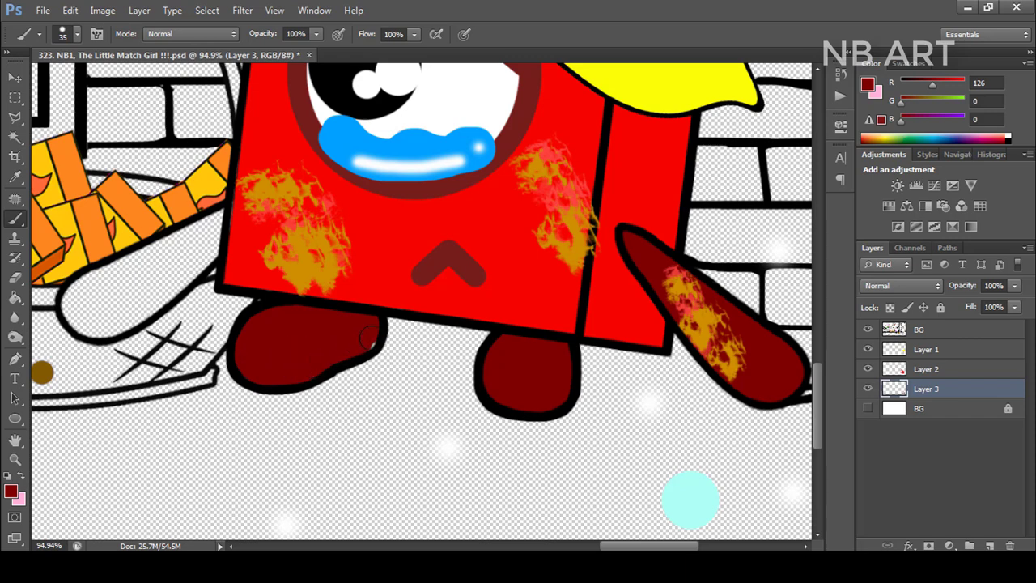
pyautogui.moveTo(368, 330); pyautogui.dragTo(470, 327)
pyautogui.moveTo(320, 212)
pyautogui.mouseDown()
pyautogui.moveTo(174, 296)
pyautogui.moveTo(308, 244)
pyautogui.moveTo(246, 282)
pyautogui.moveTo(175, 301)
pyautogui.moveTo(196, 323)
pyautogui.moveTo(247, 293)
pyautogui.mouseUp()
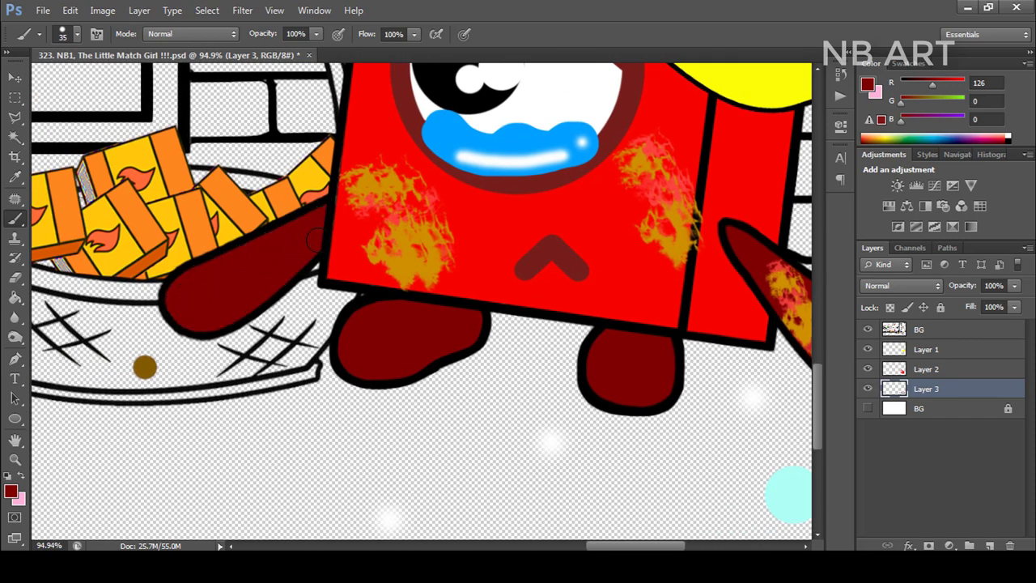
# Sample the purple guide dot and fill most of the polka-dot block's front face with it
pyautogui.scroll(-4, 458, 364)
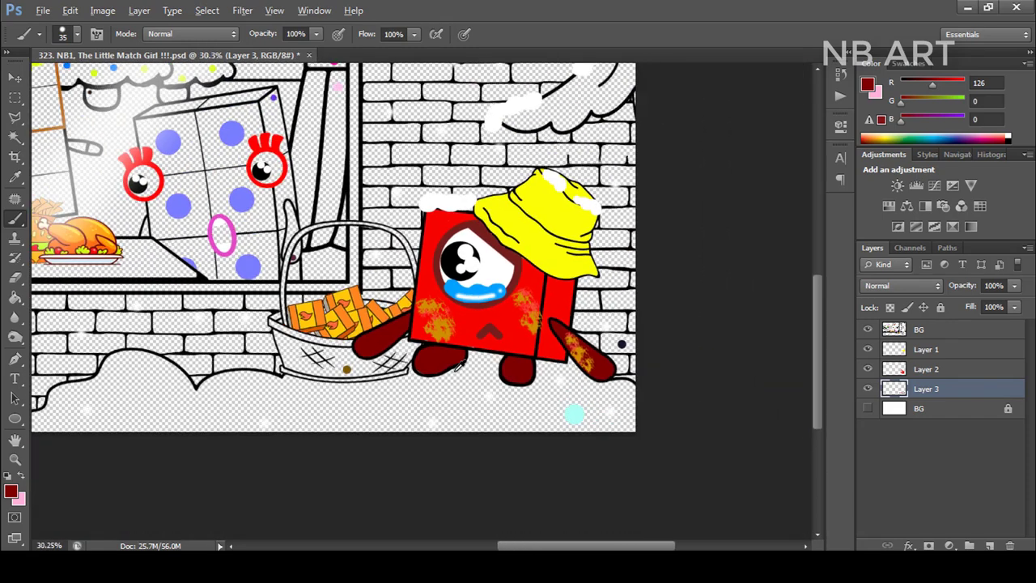
pyautogui.scroll(-1, 458, 365)
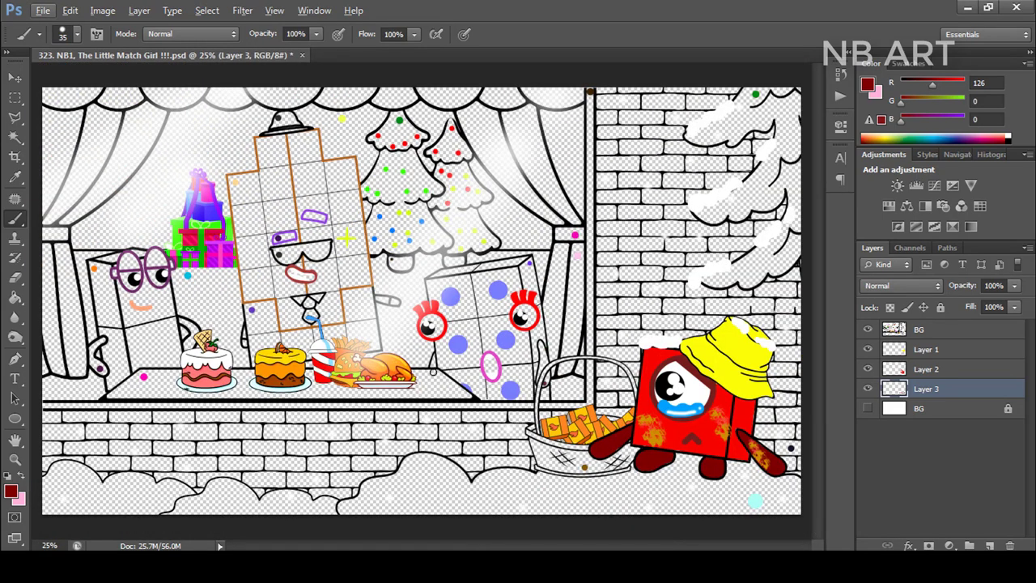
pyautogui.keyDown('alt'); pyautogui.click(252, 310); pyautogui.keyUp('alt')
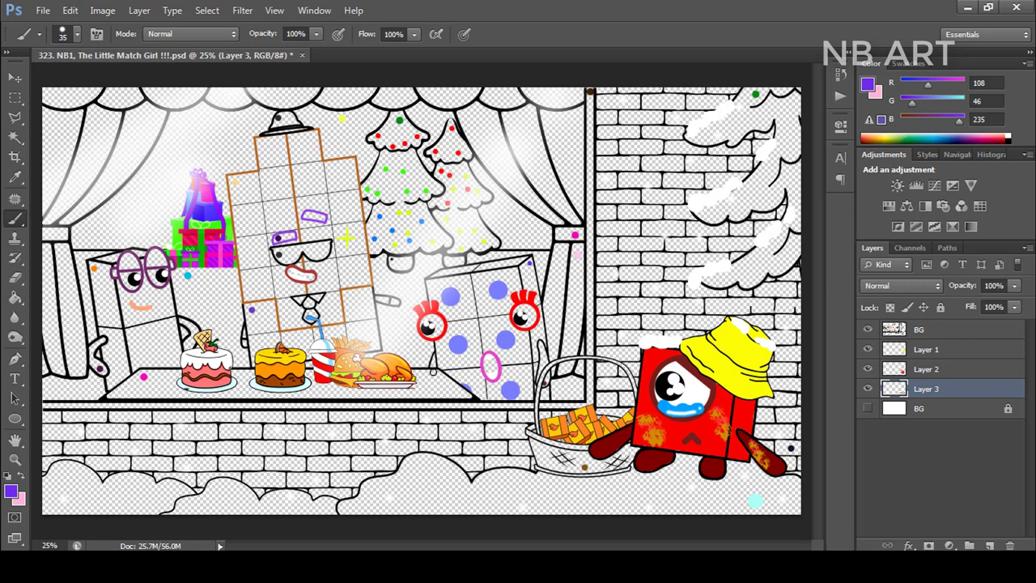
pyautogui.press(']')
pyautogui.moveTo(500, 283)
pyautogui.mouseDown()
pyautogui.moveTo(475, 324)
pyautogui.moveTo(449, 294)
pyautogui.moveTo(497, 273)
pyautogui.moveTo(437, 286)
pyautogui.moveTo(460, 361)
pyautogui.moveTo(475, 375)
pyautogui.moveTo(485, 330)
pyautogui.moveTo(516, 381)
pyautogui.moveTo(526, 372)
pyautogui.moveTo(530, 383)
pyautogui.moveTo(455, 413)
pyautogui.mouseUp()
pyautogui.scroll(1, 525, 370)
pyautogui.scroll(4, 525, 370)
pyautogui.press('[')
pyautogui.press('[')
pyautogui.press('[')
pyautogui.press('[')
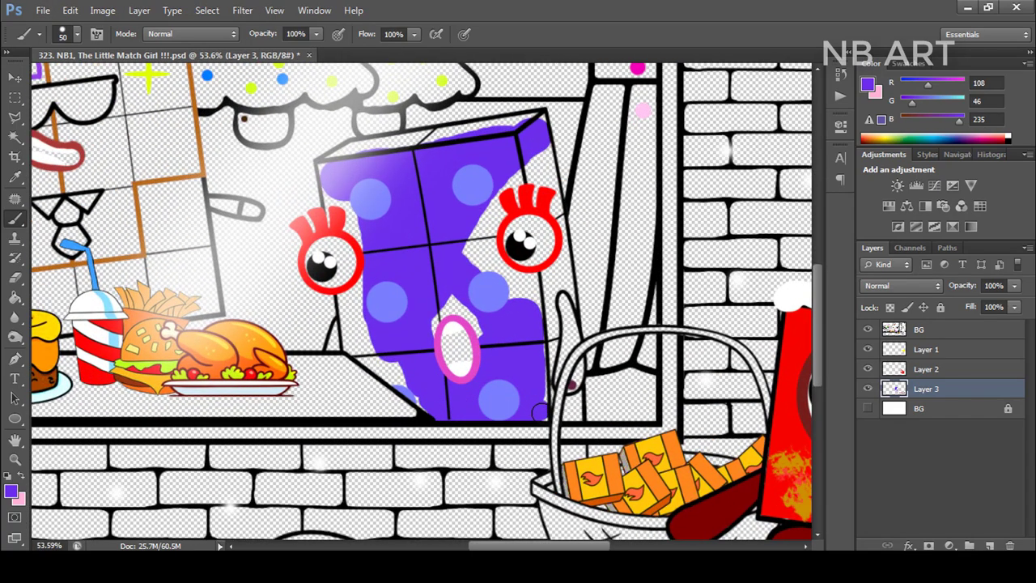
pyautogui.moveTo(537, 354)
pyautogui.mouseDown()
pyautogui.moveTo(521, 317)
pyautogui.moveTo(491, 341)
pyautogui.moveTo(463, 313)
pyautogui.moveTo(425, 340)
pyautogui.moveTo(423, 312)
pyautogui.moveTo(428, 404)
pyautogui.moveTo(371, 346)
pyautogui.mouseUp()
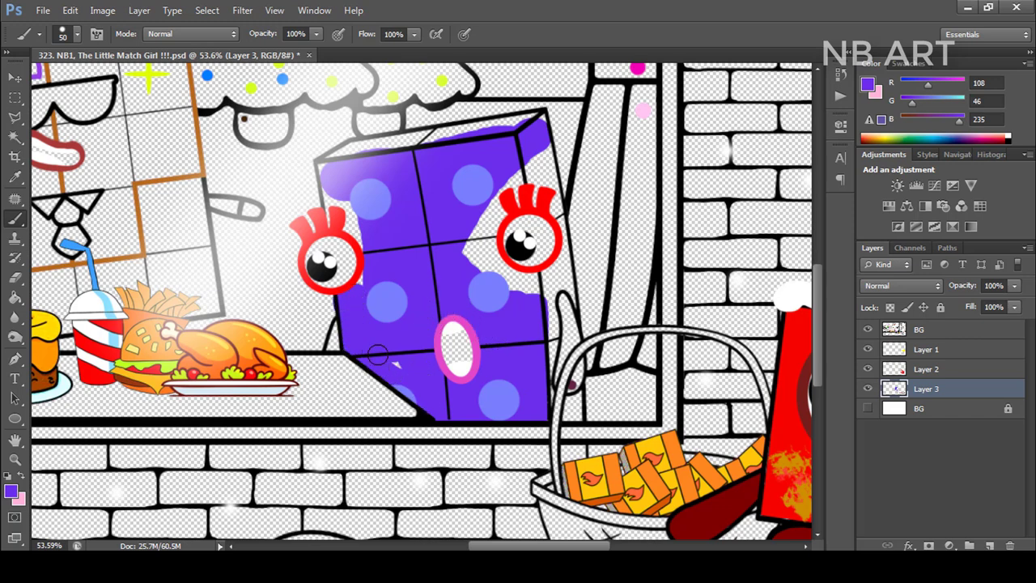
# Fill the polka-dot block's remaining gaps around the eyes, along the top and on the upper side face with purple
pyautogui.moveTo(338, 221); pyautogui.dragTo(333, 208)
pyautogui.press('e')
pyautogui.press('b')
pyautogui.press('[')
pyautogui.press('[')
pyautogui.press('[')
pyautogui.moveTo(402, 143)
pyautogui.mouseDown()
pyautogui.moveTo(356, 150)
pyautogui.moveTo(419, 136)
pyautogui.mouseUp()
pyautogui.moveTo(487, 123)
pyautogui.mouseDown()
pyautogui.moveTo(536, 120)
pyautogui.moveTo(556, 202)
pyautogui.moveTo(536, 159)
pyautogui.moveTo(543, 147)
pyautogui.moveTo(498, 206)
pyautogui.mouseUp()
pyautogui.moveTo(535, 176)
pyautogui.mouseDown()
pyautogui.moveTo(481, 242)
pyautogui.moveTo(477, 271)
pyautogui.moveTo(496, 255)
pyautogui.moveTo(504, 288)
pyautogui.mouseUp()
# Fill the lower side face of the polka-dot block with purple around the hand and behind the basket handle
pyautogui.scroll(3, 612, 391)
pyautogui.moveTo(558, 217); pyautogui.dragTo(527, 281)
pyautogui.scroll(2, 548, 226)
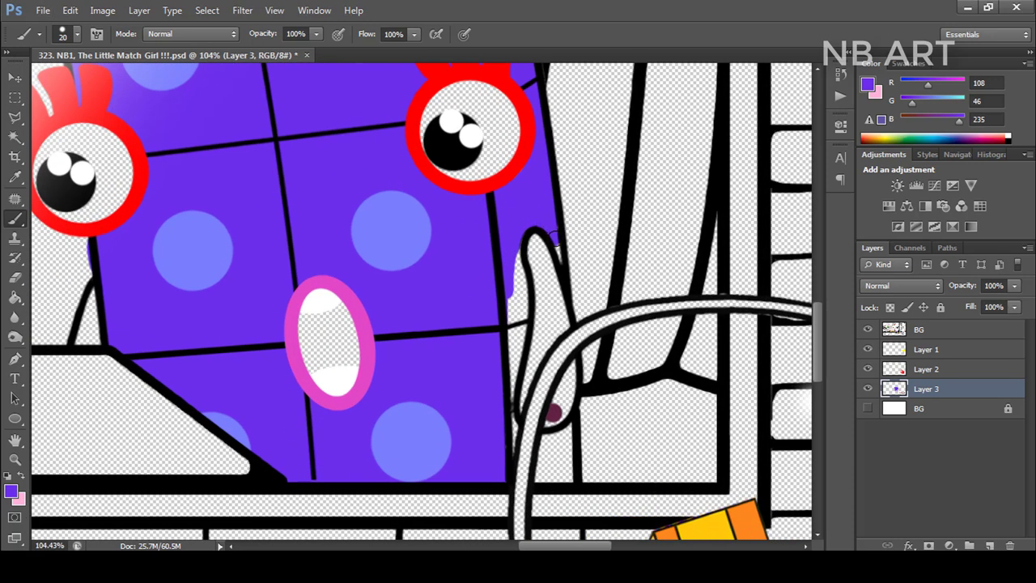
pyautogui.moveTo(519, 278); pyautogui.dragTo(502, 393)
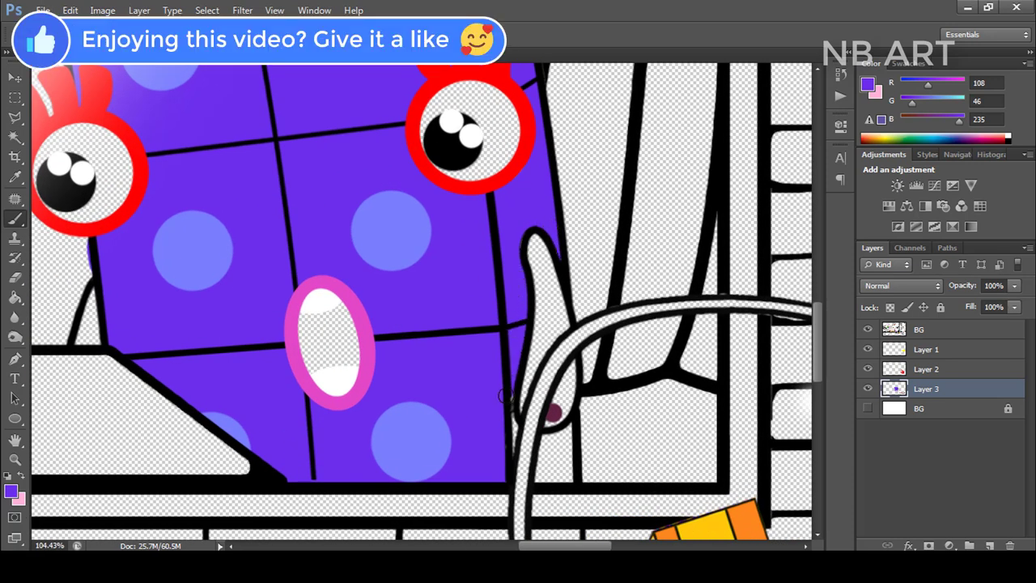
pyautogui.moveTo(575, 425)
pyautogui.mouseDown()
pyautogui.moveTo(585, 349)
pyautogui.moveTo(564, 397)
pyautogui.moveTo(571, 351)
pyautogui.moveTo(555, 370)
pyautogui.mouseUp()
# On a new layer above the hidden background, fill the polka-dot block's hand behind the basket handle with the sampled plum colour
pyautogui.scroll(-4, 616, 359)
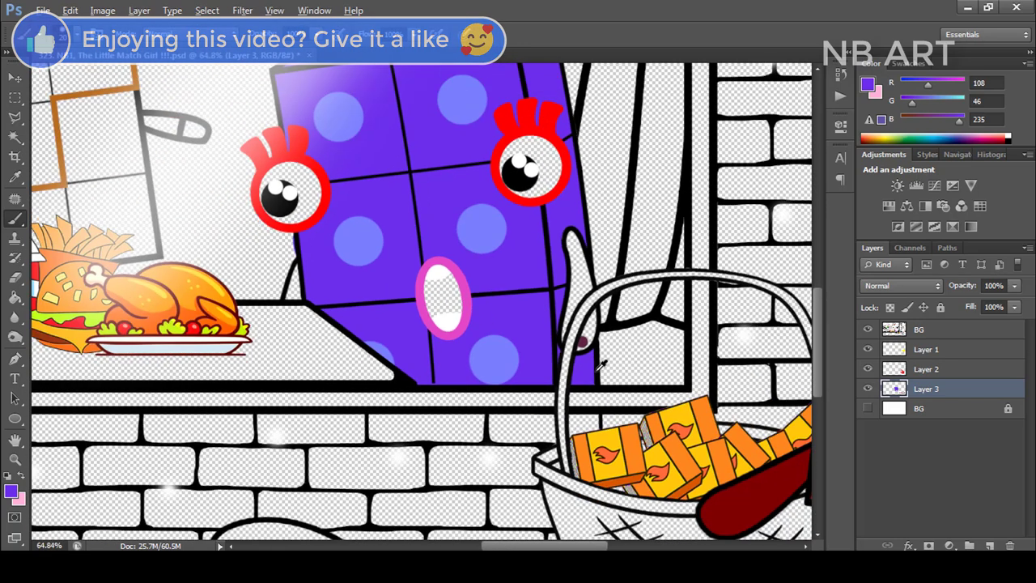
pyautogui.keyDown('alt'); pyautogui.click(583, 343); pyautogui.keyUp('alt')
pyautogui.click(952, 408)
pyautogui.click(989, 545)
pyautogui.scroll(3, 591, 311)
pyautogui.press(']')
pyautogui.press(']')
pyautogui.press(']')
pyautogui.moveTo(557, 185)
pyautogui.mouseDown()
pyautogui.moveTo(560, 285)
pyautogui.moveTo(522, 373)
pyautogui.moveTo(542, 315)
pyautogui.moveTo(575, 275)
pyautogui.moveTo(568, 223)
pyautogui.mouseUp()
pyautogui.press('[')
pyautogui.moveTo(595, 320)
pyautogui.mouseDown()
pyautogui.moveTo(573, 381)
pyautogui.moveTo(584, 375)
pyautogui.mouseUp()
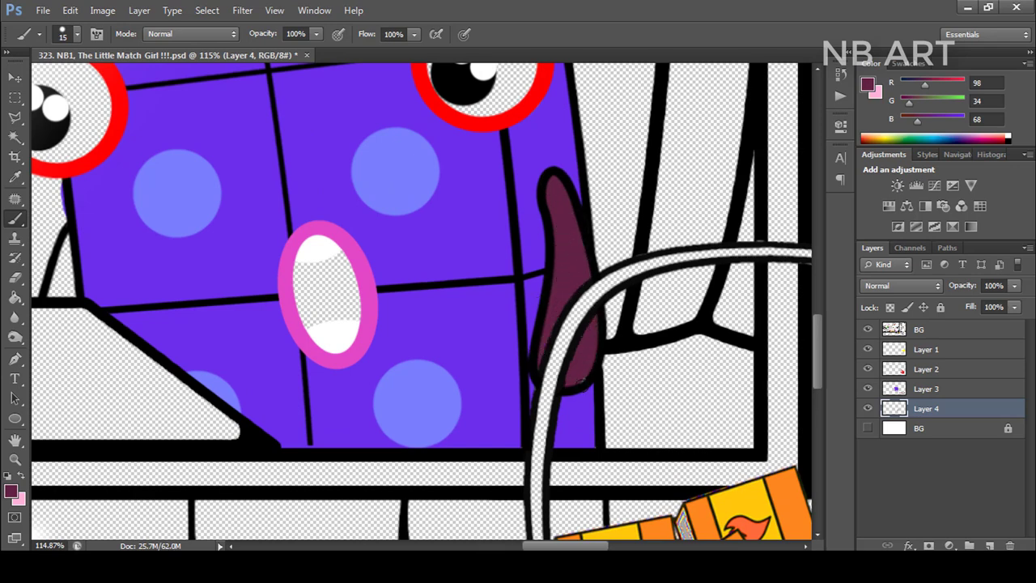
# Fill the polka-dot block's other arm with plum and erase the purple overspill outside the body outline on Layer 3
pyautogui.scroll(-3, 672, 413)
pyautogui.scroll(2, 247, 344)
pyautogui.moveTo(320, 293); pyautogui.dragTo(313, 346)
pyautogui.click(893, 392)
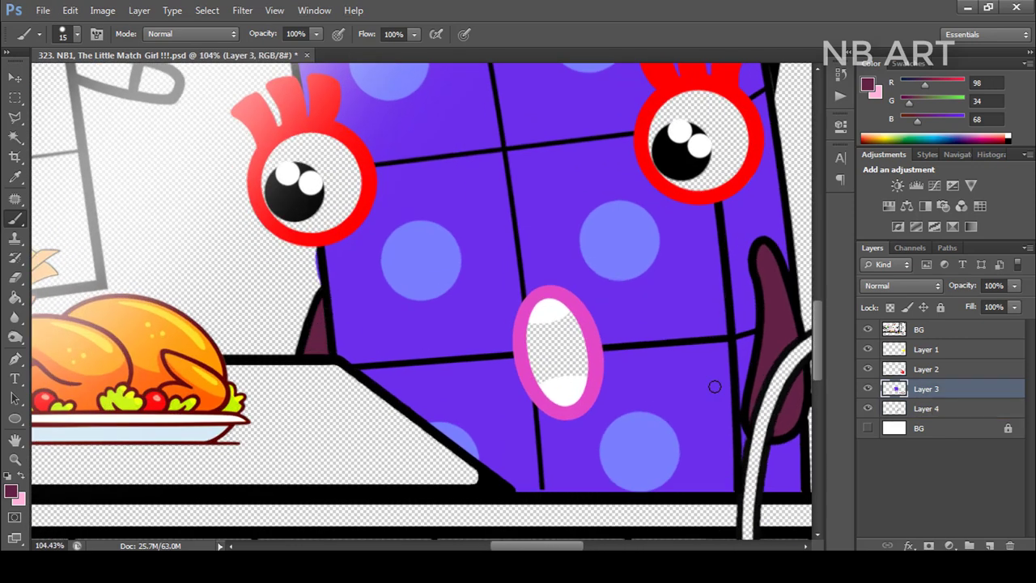
pyautogui.press('e')
pyautogui.moveTo(302, 279); pyautogui.dragTo(306, 252)
# On a new layer, fill the polka-dot block's eyes with white and the inside of its mouth with black
pyautogui.click(902, 427)
pyautogui.click(989, 545)
pyautogui.press('b')
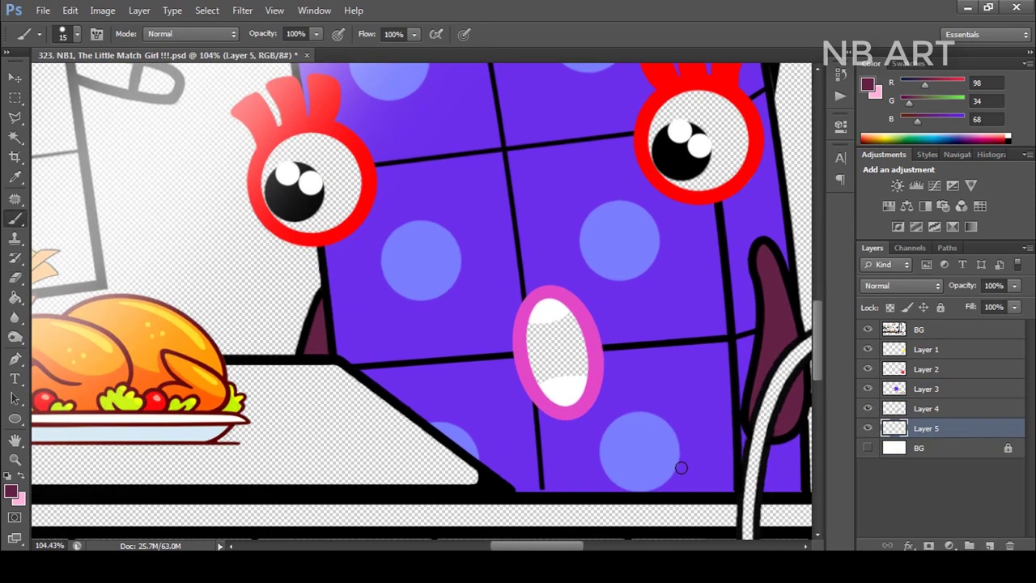
pyautogui.keyDown('alt'); pyautogui.click(559, 393); pyautogui.keyUp('alt')
pyautogui.press(']')
pyautogui.moveTo(323, 165)
pyautogui.mouseDown()
pyautogui.moveTo(290, 146)
pyautogui.moveTo(280, 155)
pyautogui.moveTo(314, 223)
pyautogui.moveTo(345, 170)
pyautogui.moveTo(323, 186)
pyautogui.mouseUp()
pyautogui.moveTo(585, 192); pyautogui.dragTo(498, 249)
pyautogui.moveTo(604, 164)
pyautogui.mouseDown()
pyautogui.moveTo(645, 215)
pyautogui.moveTo(606, 176)
pyautogui.mouseUp()
pyautogui.keyDown('alt'); pyautogui.click(597, 212); pyautogui.keyUp('alt')
pyautogui.moveTo(486, 379)
pyautogui.mouseDown()
pyautogui.moveTo(485, 405)
pyautogui.moveTo(494, 400)
pyautogui.moveTo(463, 392)
pyautogui.moveTo(454, 365)
pyautogui.mouseUp()
# Fill the tall block's sunglasses, tie and collar points with the sampled dark grey
pyautogui.scroll(-3, 579, 225)
pyautogui.scroll(-3, 621, 191)
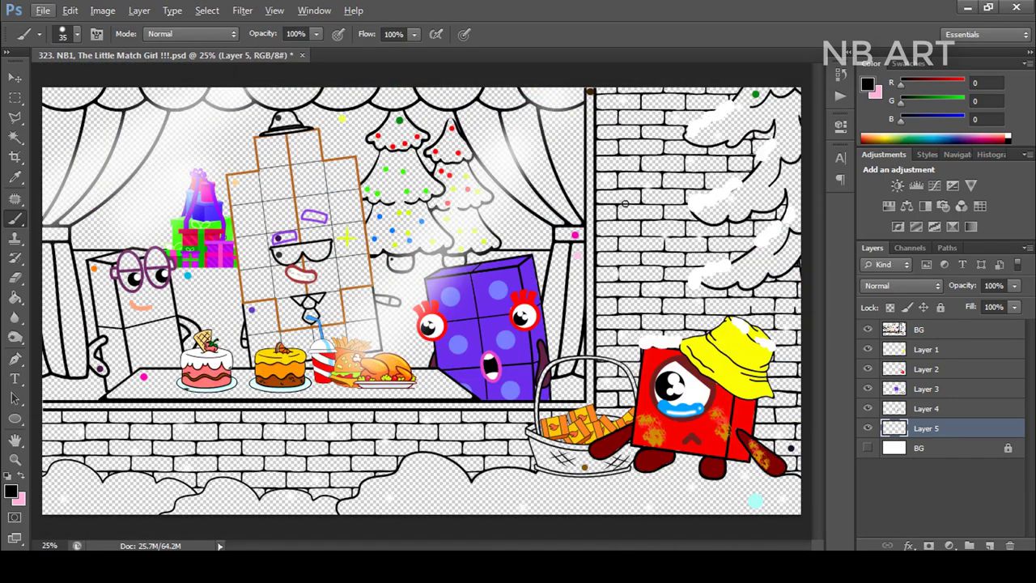
pyautogui.keyDown('alt'); pyautogui.click(620, 209); pyautogui.keyUp('alt')
pyautogui.scroll(5, 260, 256)
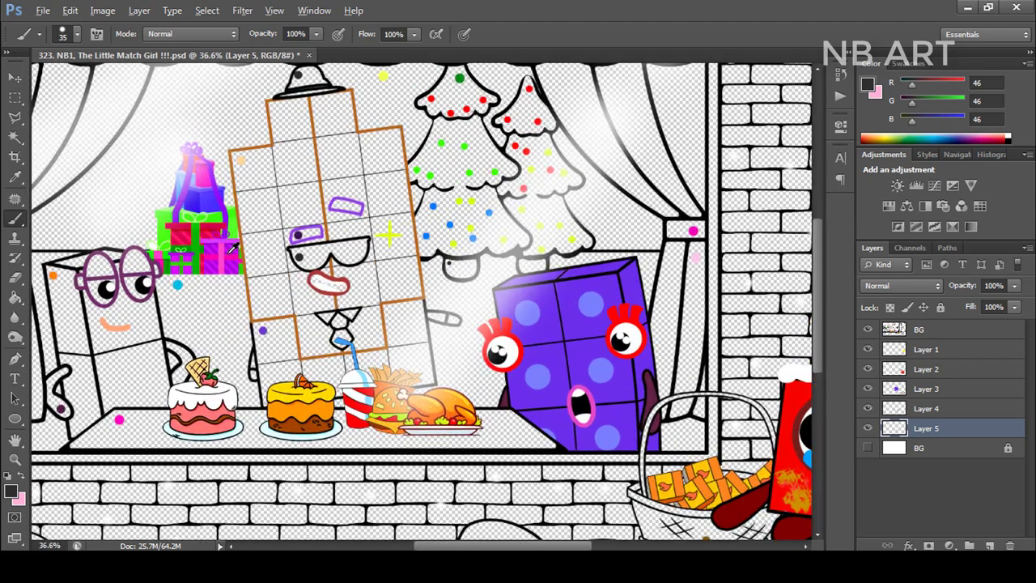
pyautogui.moveTo(345, 243)
pyautogui.mouseDown()
pyautogui.moveTo(316, 238)
pyautogui.moveTo(332, 267)
pyautogui.moveTo(352, 275)
pyautogui.moveTo(393, 245)
pyautogui.moveTo(365, 276)
pyautogui.moveTo(376, 242)
pyautogui.moveTo(308, 232)
pyautogui.moveTo(495, 209)
pyautogui.moveTo(413, 235)
pyautogui.moveTo(495, 215)
pyautogui.moveTo(456, 243)
pyautogui.moveTo(417, 243)
pyautogui.moveTo(440, 259)
pyautogui.moveTo(489, 243)
pyautogui.mouseUp()
pyautogui.moveTo(478, 352); pyautogui.dragTo(485, 265)
pyautogui.moveTo(419, 322)
pyautogui.mouseDown()
pyautogui.moveTo(439, 341)
pyautogui.moveTo(457, 316)
pyautogui.moveTo(434, 315)
pyautogui.moveTo(466, 367)
pyautogui.moveTo(457, 392)
pyautogui.moveTo(434, 394)
pyautogui.moveTo(434, 355)
pyautogui.moveTo(431, 395)
pyautogui.mouseUp()
pyautogui.scroll(4, 427, 378)
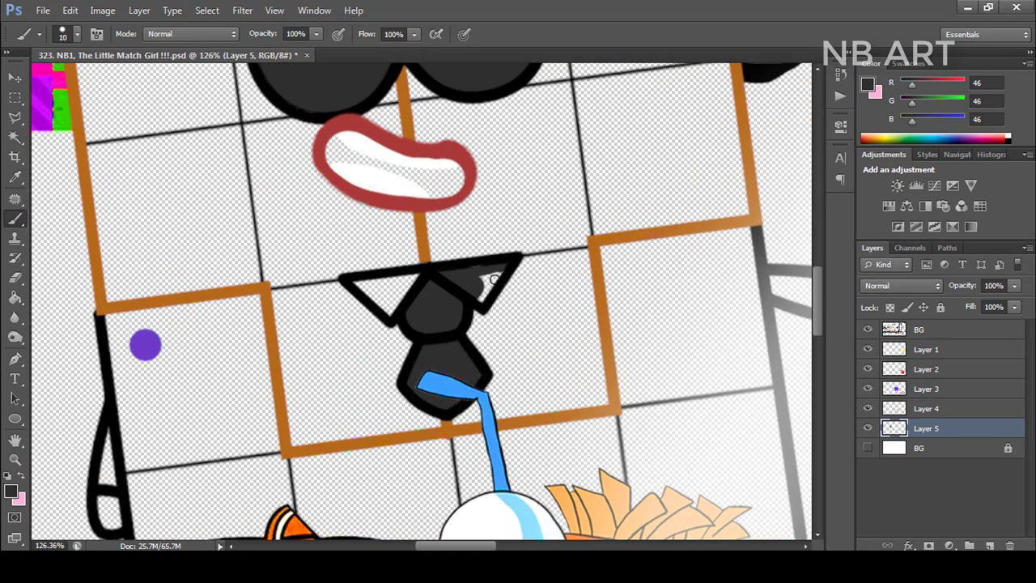
pyautogui.moveTo(484, 266); pyautogui.dragTo(358, 281)
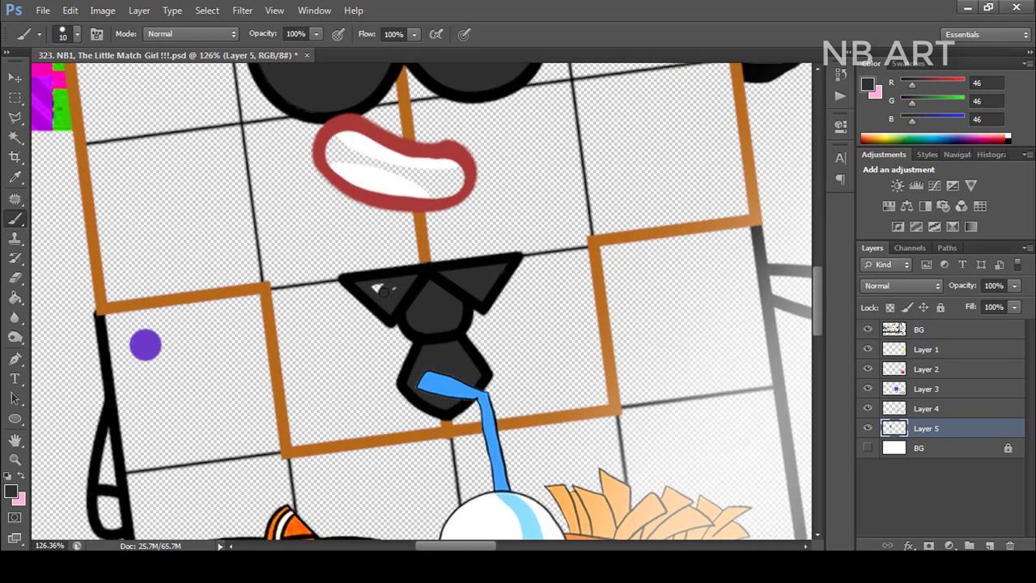
# Sample black and fill the gap between the teeth in the tall block's mouth
pyautogui.keyDown('alt'); pyautogui.click(421, 283); pyautogui.keyUp('alt')
pyautogui.press(']')
pyautogui.moveTo(393, 162)
pyautogui.mouseDown()
pyautogui.moveTo(330, 148)
pyautogui.moveTo(397, 170)
pyautogui.moveTo(451, 171)
pyautogui.moveTo(437, 192)
pyautogui.mouseUp()
# On a new layer, fill the tall block's lower squares outside the orange outline with the sampled purple
pyautogui.scroll(-3, 381, 170)
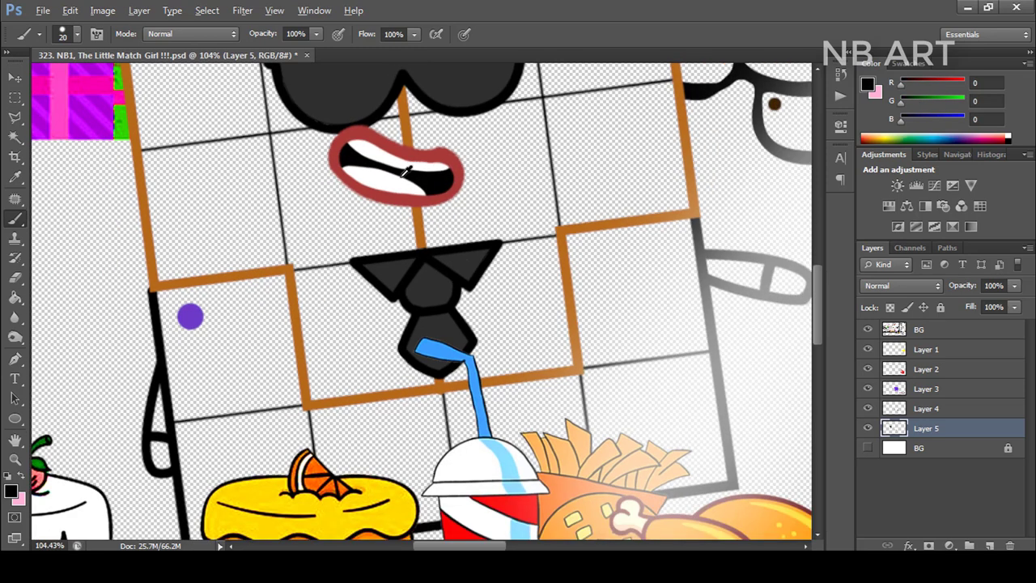
pyautogui.hotkey('ctrl', 'shift', 'alt', 'n')
pyautogui.keyDown('alt'); pyautogui.click(233, 293); pyautogui.keyUp('alt')
pyautogui.press(']')
pyautogui.press(']')
pyautogui.moveTo(231, 289)
pyautogui.mouseDown()
pyautogui.moveTo(277, 285)
pyautogui.moveTo(210, 283)
pyautogui.moveTo(228, 348)
pyautogui.moveTo(220, 341)
pyautogui.moveTo(234, 468)
pyautogui.moveTo(239, 395)
pyautogui.moveTo(271, 343)
pyautogui.moveTo(313, 406)
pyautogui.moveTo(311, 378)
pyautogui.moveTo(314, 408)
pyautogui.moveTo(308, 366)
pyautogui.moveTo(270, 300)
pyautogui.mouseUp()
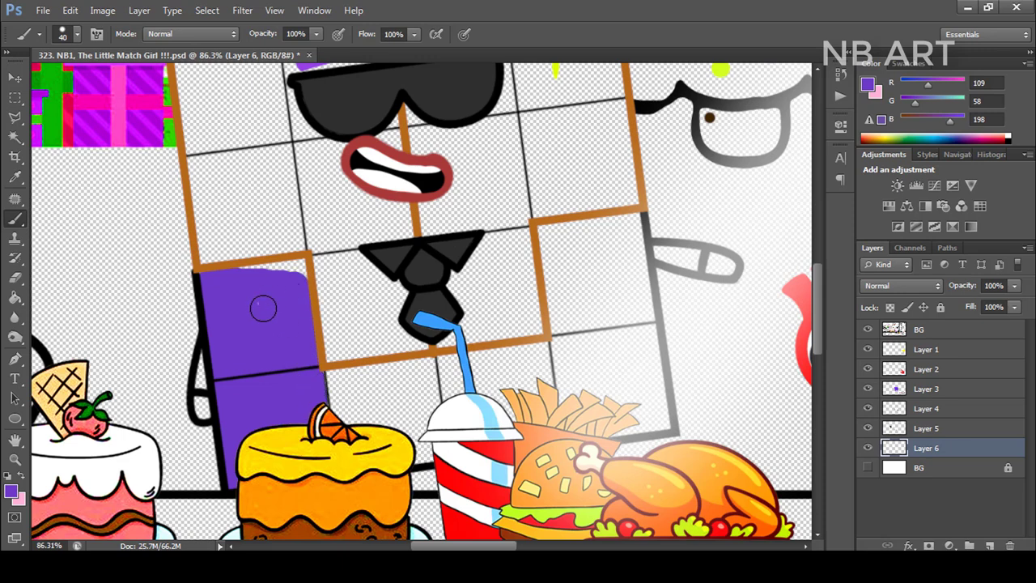
pyautogui.moveTo(332, 381)
pyautogui.mouseDown()
pyautogui.moveTo(389, 420)
pyautogui.moveTo(349, 402)
pyautogui.moveTo(388, 387)
pyautogui.moveTo(332, 378)
pyautogui.moveTo(548, 350)
pyautogui.moveTo(520, 374)
pyautogui.moveTo(406, 419)
pyautogui.moveTo(419, 452)
pyautogui.moveTo(444, 452)
pyautogui.moveTo(544, 391)
pyautogui.moveTo(525, 370)
pyautogui.moveTo(561, 340)
pyautogui.moveTo(547, 234)
pyautogui.moveTo(622, 220)
pyautogui.moveTo(654, 354)
pyautogui.moveTo(621, 276)
pyautogui.moveTo(616, 368)
pyautogui.moveTo(568, 275)
pyautogui.moveTo(604, 363)
pyautogui.moveTo(631, 412)
pyautogui.mouseUp()
# On a new layer, fill the tall block's arms with dark purple (RGB 49, 6, 124) and its hands with white
pyautogui.press(']')
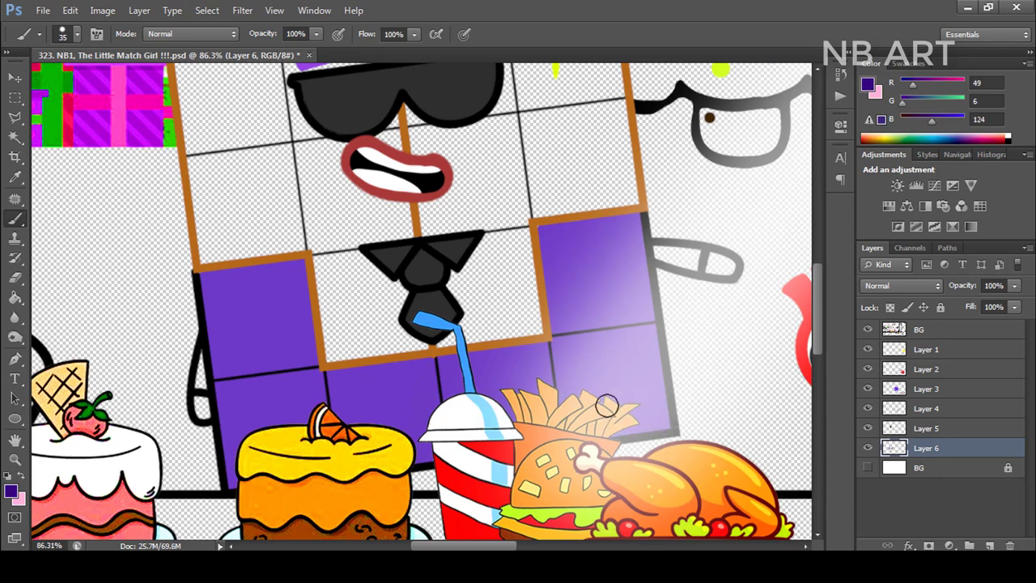
pyautogui.click(925, 471)
pyautogui.click(989, 545)
pyautogui.moveTo(660, 256); pyautogui.dragTo(695, 259)
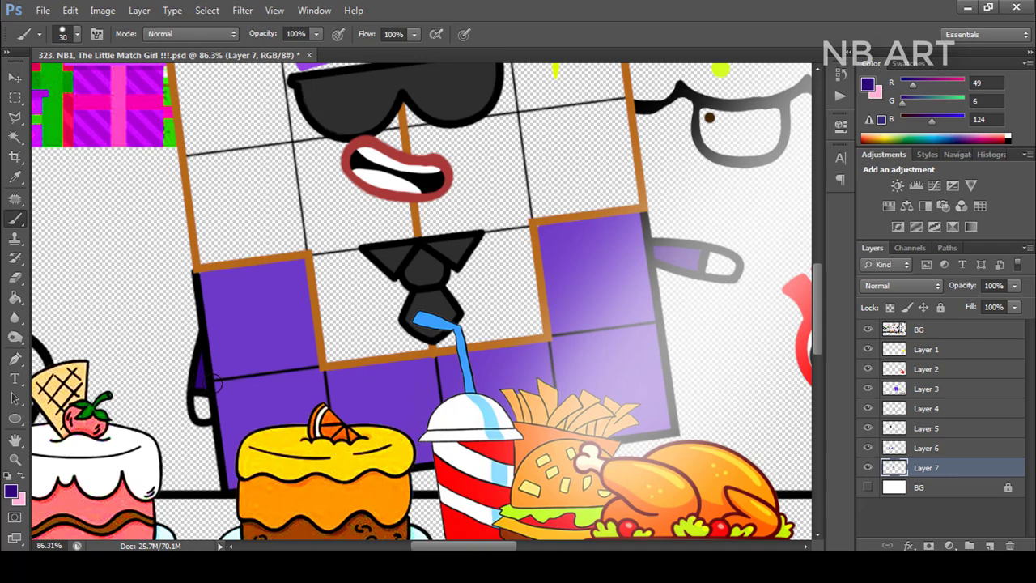
pyautogui.keyDown('alt'); pyautogui.click(150, 443); pyautogui.keyUp('alt')
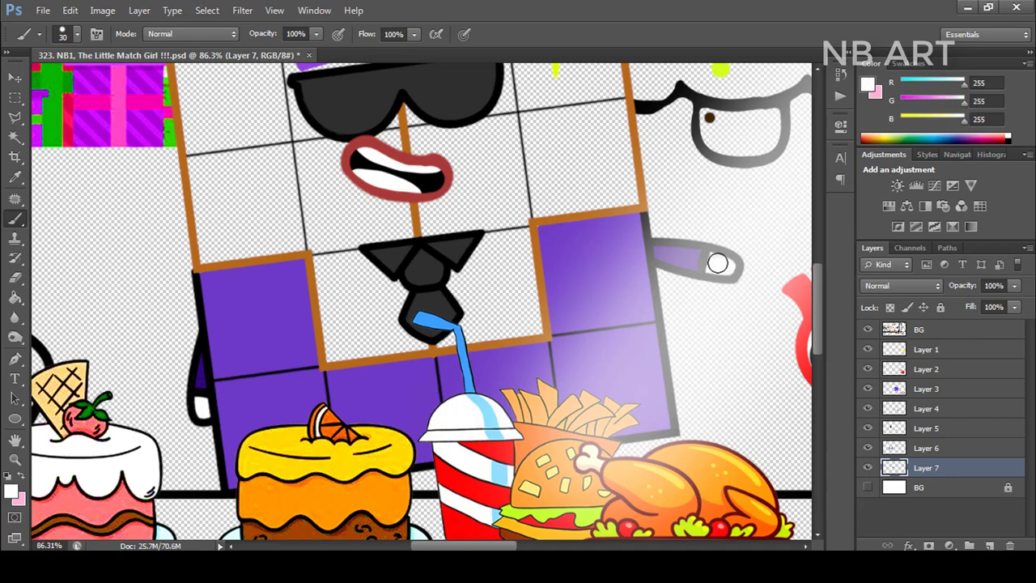
# Sample the deep purple guide dot and fill the inside of the tall block's two eyebrows
pyautogui.scroll(-3, 716, 372)
pyautogui.scroll(3, 492, 130)
pyautogui.keyDown('alt'); pyautogui.click(437, 220); pyautogui.keyUp('alt')
pyautogui.moveTo(437, 219)
pyautogui.mouseDown()
pyautogui.moveTo(471, 212)
pyautogui.moveTo(440, 227)
pyautogui.mouseUp()
pyautogui.moveTo(531, 144); pyautogui.dragTo(595, 146)
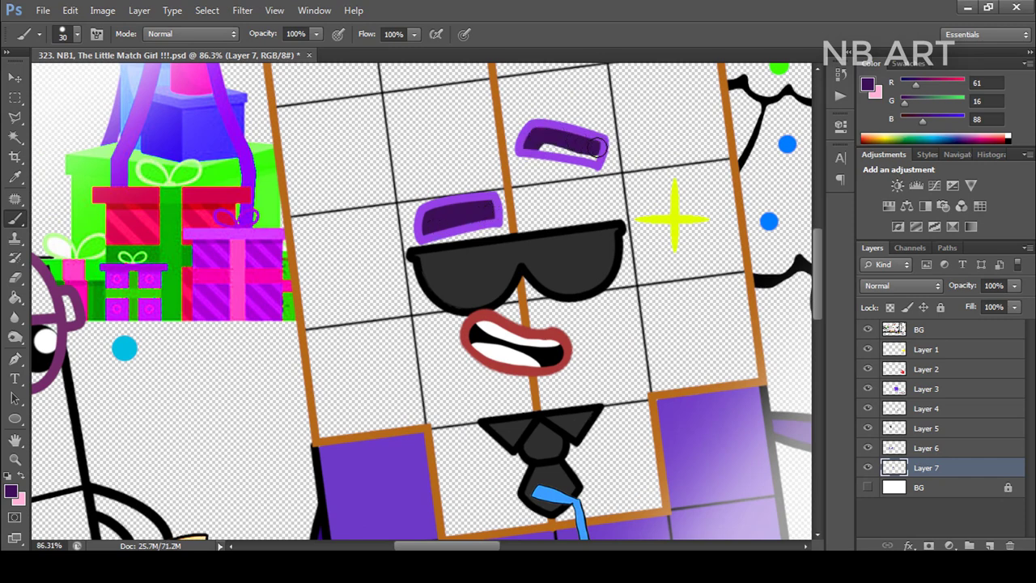
# On a new layer, fill the main squares of the tall block within the orange outline with the sampled peach
pyautogui.scroll(-5, 541, 145)
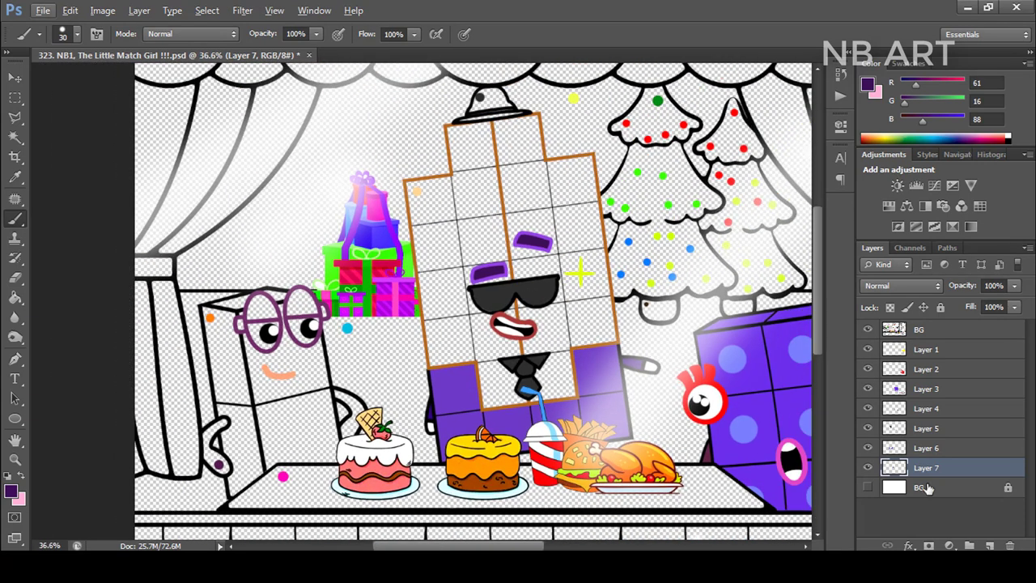
pyautogui.click(991, 546)
pyautogui.keyDown('alt'); pyautogui.click(417, 193); pyautogui.keyUp('alt')
pyautogui.press(']')
pyautogui.press(']')
pyautogui.press(']')
pyautogui.press(']')
pyautogui.press(']')
pyautogui.moveTo(421, 194)
pyautogui.mouseDown()
pyautogui.moveTo(541, 187)
pyautogui.moveTo(538, 212)
pyautogui.moveTo(473, 253)
pyautogui.moveTo(477, 316)
pyautogui.moveTo(511, 352)
pyautogui.moveTo(482, 357)
pyautogui.moveTo(576, 288)
pyautogui.moveTo(583, 243)
pyautogui.moveTo(606, 345)
pyautogui.mouseUp()
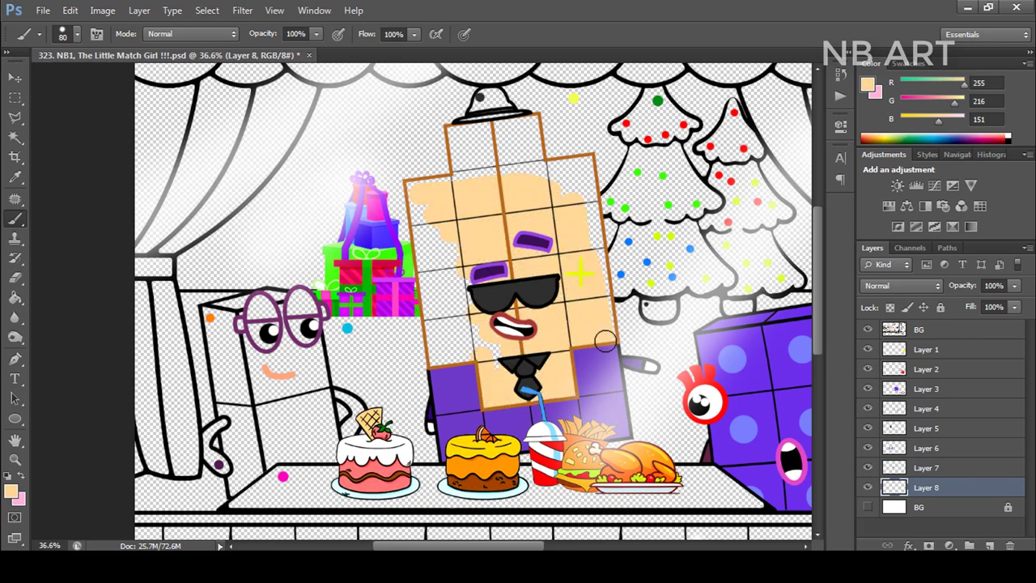
pyautogui.moveTo(595, 267)
pyautogui.mouseDown()
pyautogui.moveTo(584, 194)
pyautogui.moveTo(555, 176)
pyautogui.moveTo(466, 279)
pyautogui.moveTo(439, 245)
pyautogui.moveTo(443, 363)
pyautogui.mouseUp()
pyautogui.moveTo(432, 315)
pyautogui.mouseDown()
pyautogui.moveTo(418, 209)
pyautogui.moveTo(562, 174)
pyautogui.mouseUp()
# Fill the tall block's top two squares and the leftover gaps along its upper edges with peach, using a smaller brush
pyautogui.scroll(6, 532, 116)
pyautogui.press('[')
pyautogui.press('[')
pyautogui.press('[')
pyautogui.press('[')
pyautogui.press('[')
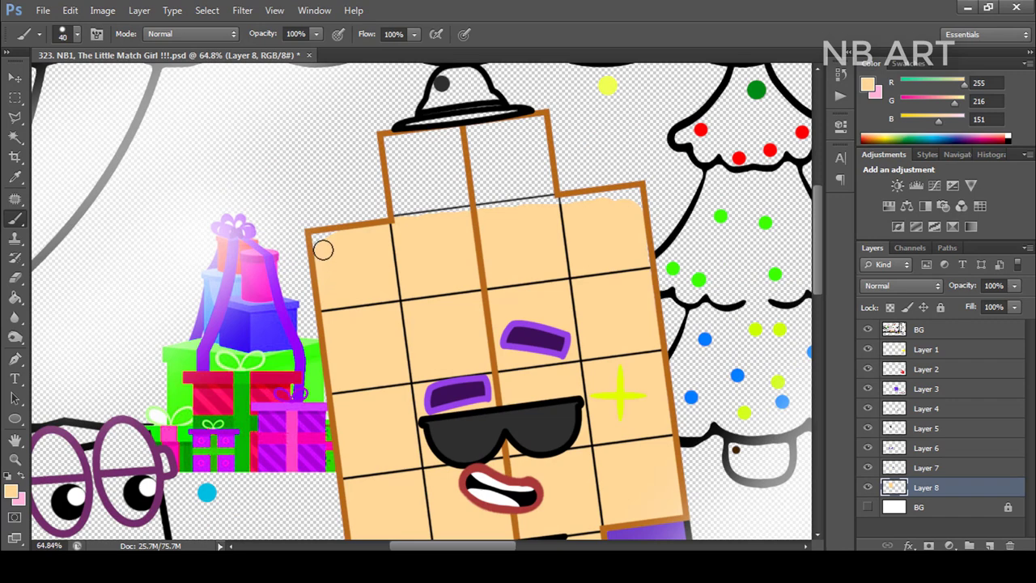
pyautogui.moveTo(400, 195)
pyautogui.mouseDown()
pyautogui.moveTo(395, 138)
pyautogui.moveTo(485, 132)
pyautogui.moveTo(538, 143)
pyautogui.moveTo(526, 212)
pyautogui.moveTo(475, 196)
pyautogui.moveTo(428, 146)
pyautogui.moveTo(410, 200)
pyautogui.mouseUp()
pyautogui.moveTo(562, 208); pyautogui.dragTo(619, 197)
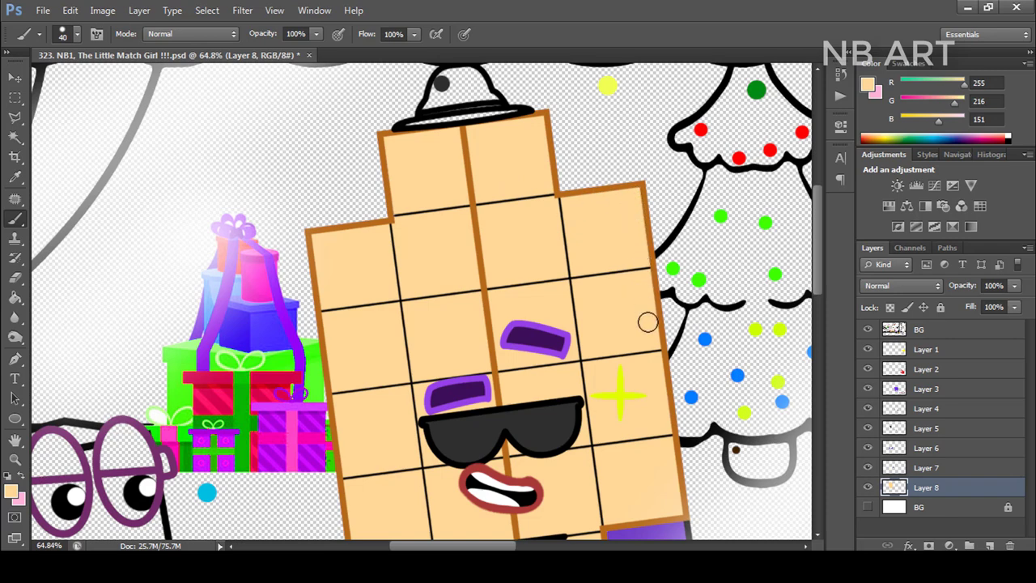
# Fill the last peach gap on the tall block, and fill its hat with the sampled dark grey (RGB 46, 46, 46)
pyautogui.moveTo(490, 270); pyautogui.dragTo(493, 346)
pyautogui.scroll(2, 455, 129)
pyautogui.keyDown('alt'); pyautogui.click(442, 172); pyautogui.keyUp('alt')
pyautogui.moveTo(446, 173)
pyautogui.mouseDown()
pyautogui.moveTo(435, 179)
pyautogui.moveTo(482, 162)
pyautogui.moveTo(437, 223)
pyautogui.mouseUp()
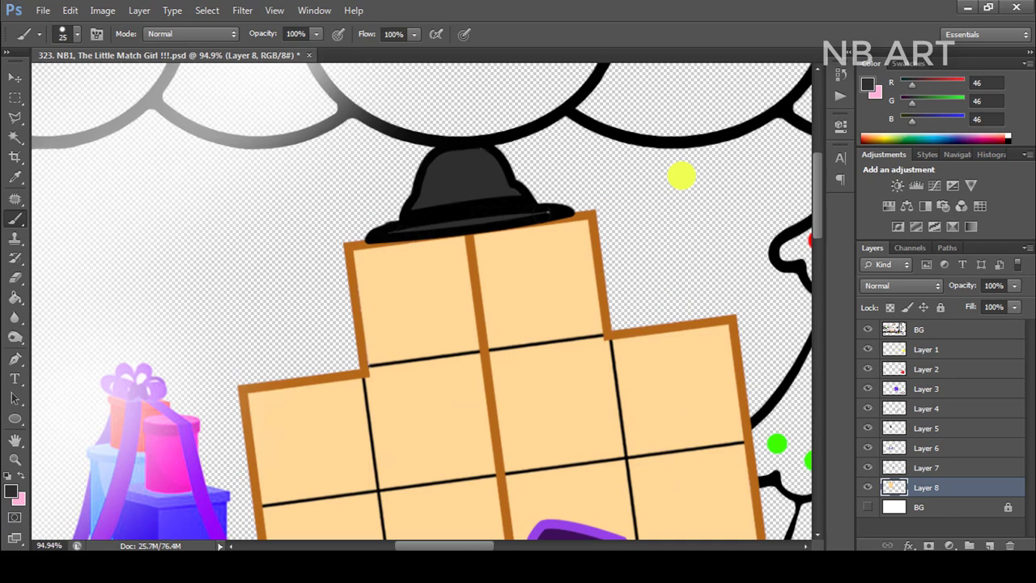
# Sample the dark purple guide dot (RGB 84, 24, 80) and fill both arms of the block with glasses
pyautogui.scroll(-5, 390, 223)
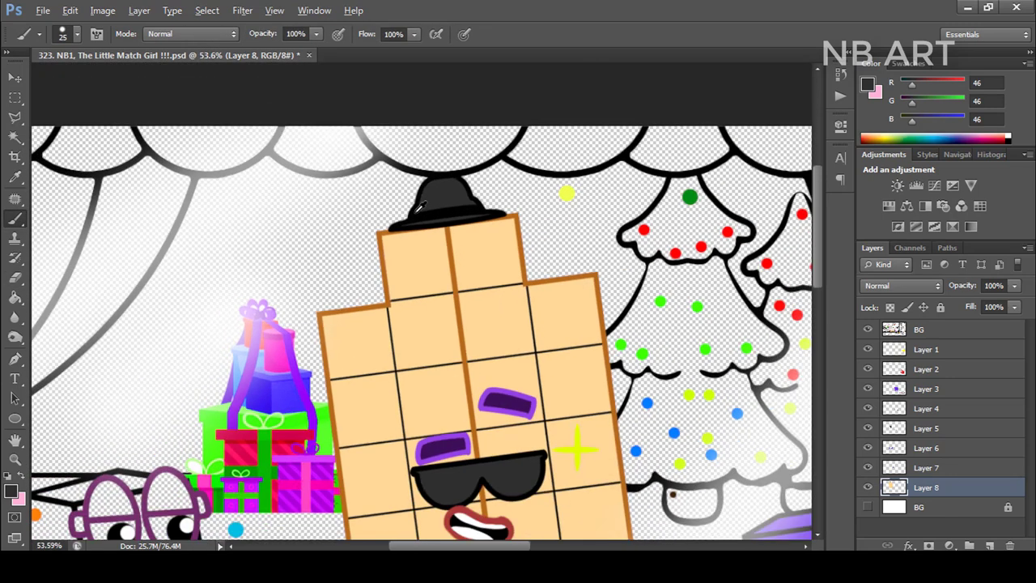
pyautogui.scroll(-2, 420, 205)
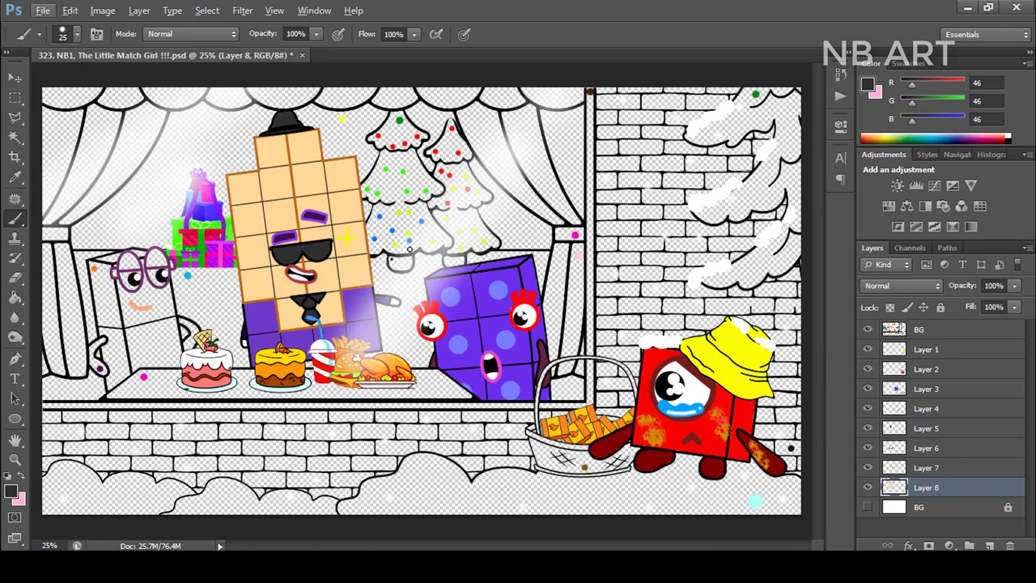
pyautogui.scroll(3, 71, 338)
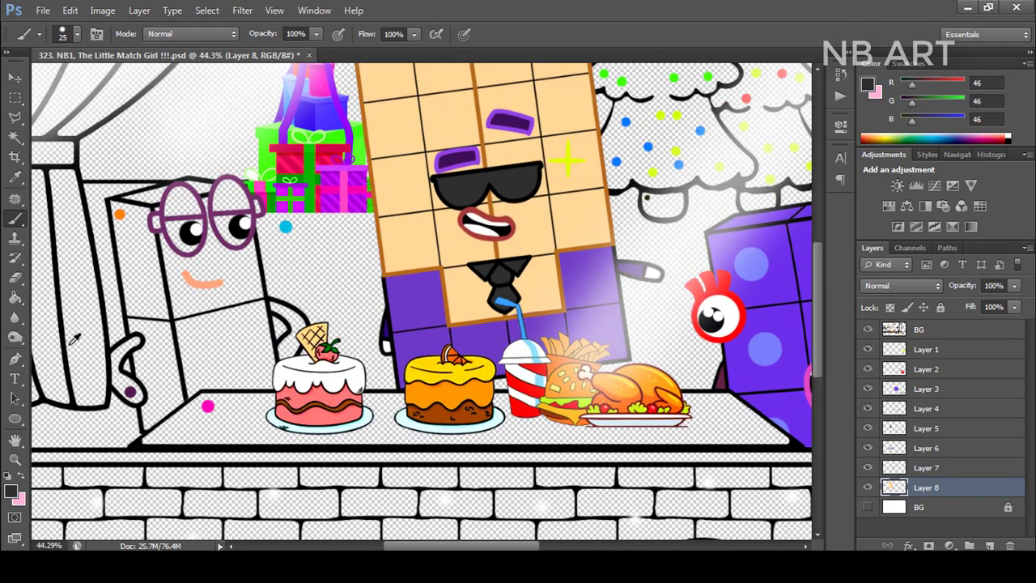
pyautogui.keyDown('alt'); pyautogui.click(145, 403); pyautogui.keyUp('alt')
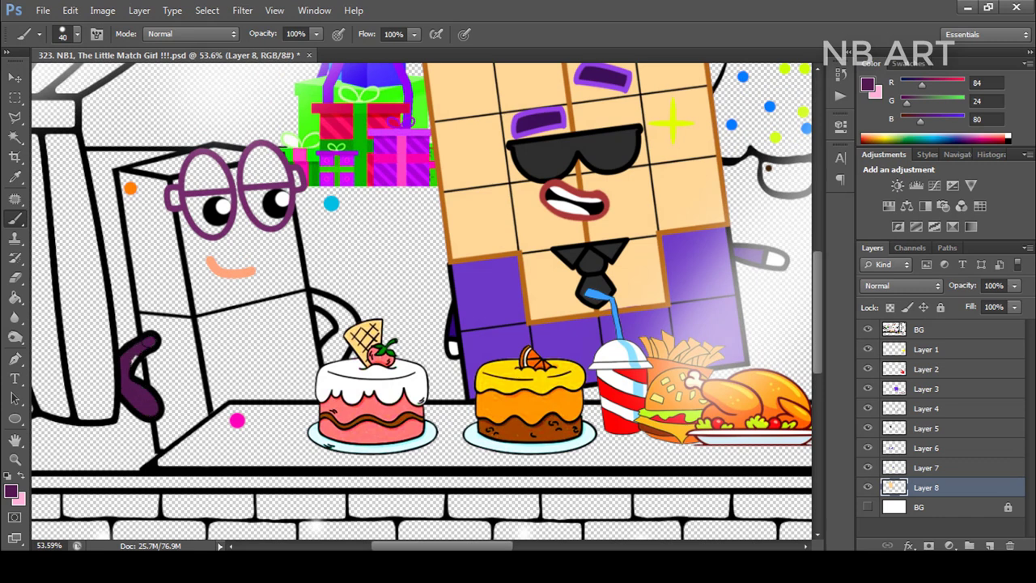
pyautogui.scroll(1, 334, 347)
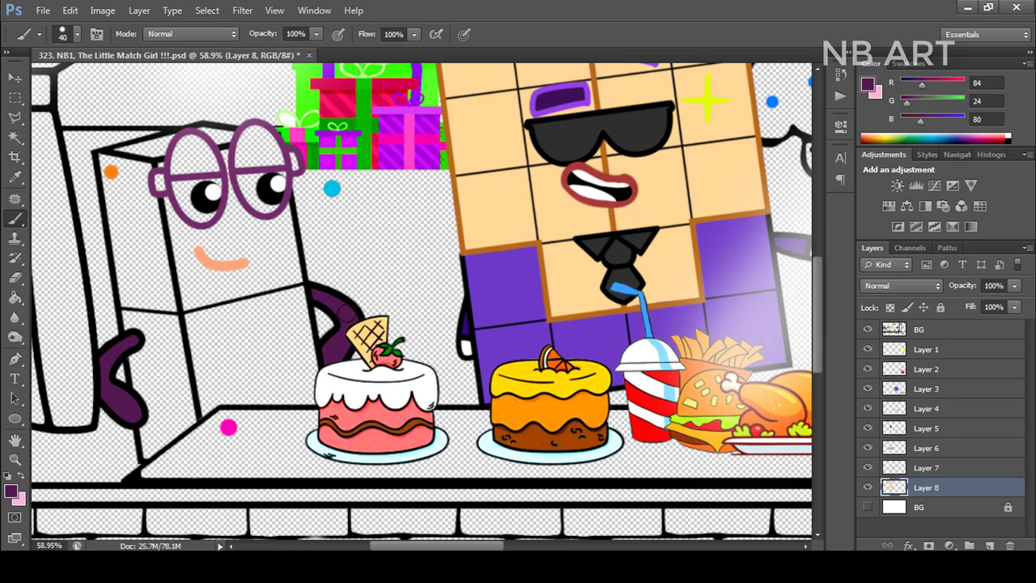
# On a new layer, fill all faces of the block with glasses with the guide orange (RGB 255, 130, 11), leaving the eyes unpainted
pyautogui.hotkey('ctrl', 'shift', 'alt', 'n')
pyautogui.press(']')
pyautogui.moveTo(162, 310)
pyautogui.mouseDown()
pyautogui.moveTo(135, 329)
pyautogui.moveTo(150, 444)
pyautogui.moveTo(179, 420)
pyautogui.moveTo(176, 323)
pyautogui.moveTo(159, 395)
pyautogui.moveTo(192, 337)
pyautogui.moveTo(206, 401)
pyautogui.moveTo(316, 396)
pyautogui.moveTo(300, 377)
pyautogui.moveTo(241, 360)
pyautogui.moveTo(223, 307)
pyautogui.moveTo(253, 317)
pyautogui.moveTo(281, 370)
pyautogui.moveTo(309, 372)
pyautogui.moveTo(289, 261)
pyautogui.moveTo(221, 313)
pyautogui.moveTo(218, 276)
pyautogui.moveTo(131, 310)
pyautogui.moveTo(112, 175)
pyautogui.moveTo(119, 163)
pyautogui.moveTo(147, 292)
pyautogui.moveTo(176, 298)
pyautogui.moveTo(271, 238)
pyautogui.mouseUp()
pyautogui.scroll(2, 119, 173)
pyautogui.press('[')
pyautogui.press('[')
pyautogui.press('[')
pyautogui.moveTo(119, 173)
pyautogui.mouseDown()
pyautogui.moveTo(191, 146)
pyautogui.moveTo(163, 225)
pyautogui.moveTo(186, 235)
pyautogui.moveTo(167, 280)
pyautogui.moveTo(148, 209)
pyautogui.moveTo(159, 180)
pyautogui.moveTo(241, 125)
pyautogui.moveTo(268, 146)
pyautogui.mouseUp()
pyautogui.press(']')
pyautogui.moveTo(299, 253)
pyautogui.mouseDown()
pyautogui.moveTo(353, 264)
pyautogui.moveTo(367, 235)
pyautogui.moveTo(361, 264)
pyautogui.moveTo(306, 260)
pyautogui.moveTo(282, 233)
pyautogui.moveTo(279, 261)
pyautogui.moveTo(255, 276)
pyautogui.moveTo(275, 276)
pyautogui.moveTo(202, 285)
pyautogui.mouseUp()
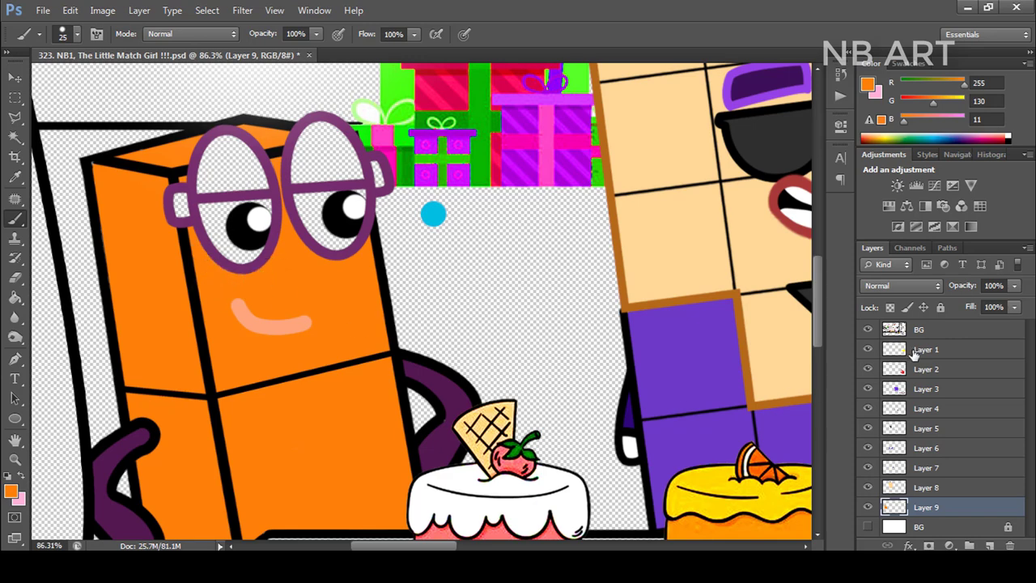
# Merge Layer 1 through Layer 9 into one layer and add an empty layer directly above the locked background
pyautogui.keyDown('shift'); pyautogui.click(939, 349); pyautogui.keyUp('shift')
pyautogui.hotkey('ctrl', 'e')
pyautogui.click(948, 369)
pyautogui.click(989, 545)
# Fill the orange block's eyelids and glasses side pieces with its sampled arm purple, and its eyes with white on another new layer
pyautogui.keyDown('alt'); pyautogui.click(451, 384); pyautogui.keyUp('alt')
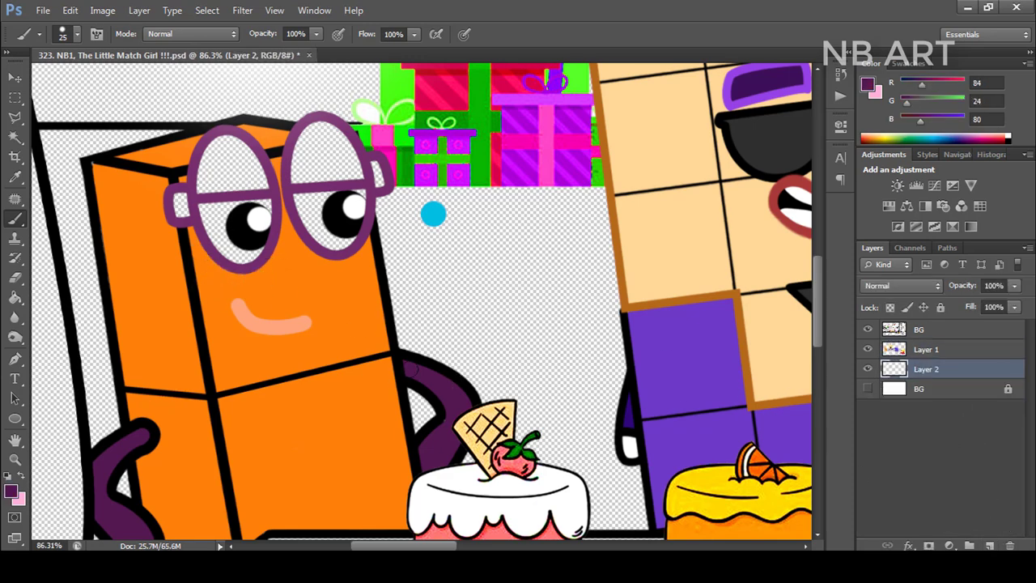
pyautogui.moveTo(183, 212)
pyautogui.mouseDown()
pyautogui.moveTo(204, 189)
pyautogui.moveTo(270, 181)
pyautogui.moveTo(190, 174)
pyautogui.moveTo(228, 163)
pyautogui.moveTo(212, 139)
pyautogui.moveTo(281, 148)
pyautogui.moveTo(294, 175)
pyautogui.moveTo(374, 172)
pyautogui.moveTo(374, 161)
pyautogui.moveTo(354, 160)
pyautogui.moveTo(312, 126)
pyautogui.moveTo(344, 163)
pyautogui.mouseUp()
pyautogui.keyDown('ctrl'); pyautogui.click(989, 545); pyautogui.keyUp('ctrl')
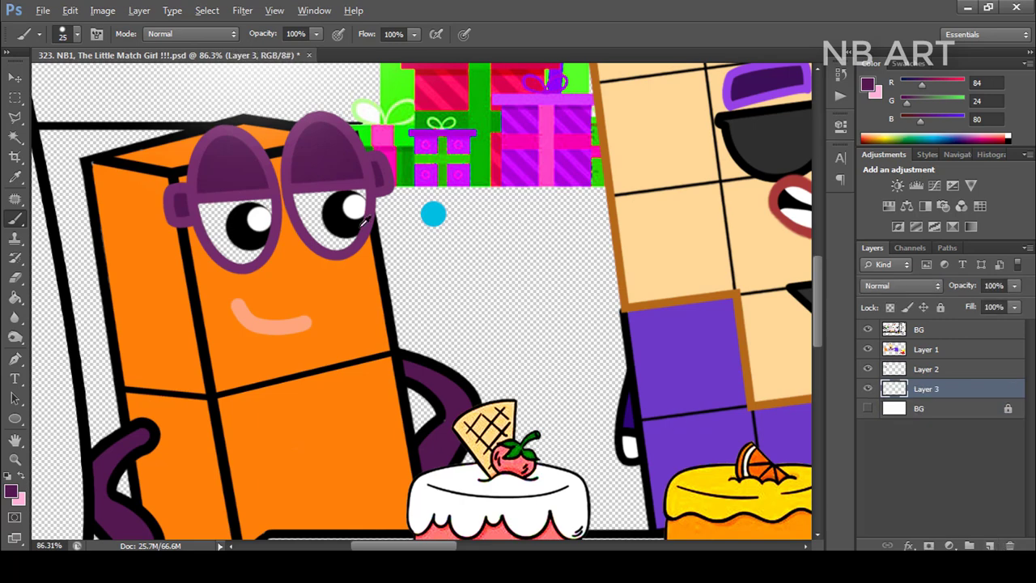
pyautogui.keyDown('alt'); pyautogui.click(354, 204); pyautogui.keyUp('alt')
pyautogui.moveTo(320, 212); pyautogui.dragTo(344, 244)
pyautogui.moveTo(273, 207)
pyautogui.mouseDown()
pyautogui.moveTo(210, 200)
pyautogui.moveTo(222, 203)
pyautogui.moveTo(232, 244)
pyautogui.mouseUp()
pyautogui.scroll(-10, 351, 223)
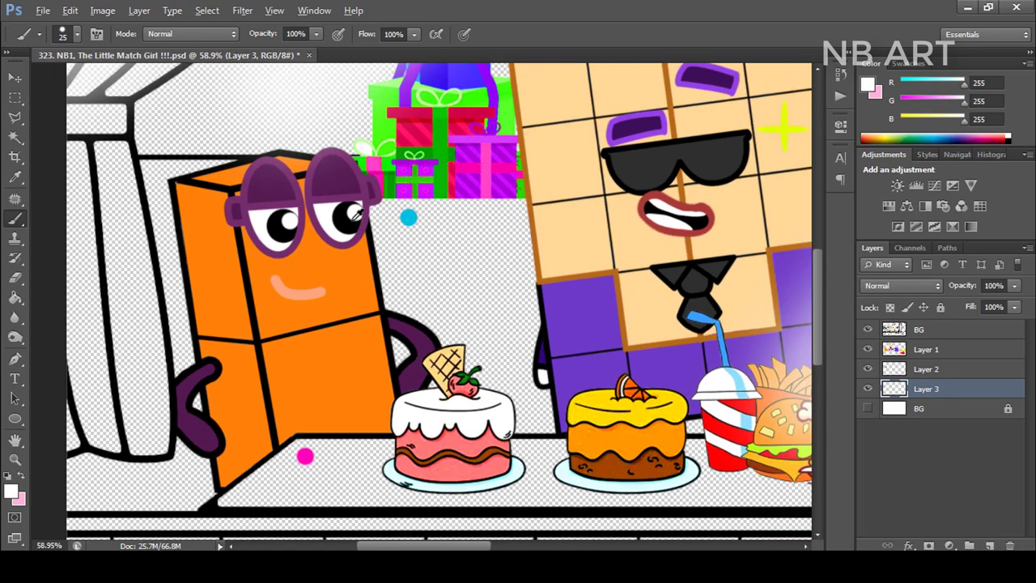
pyautogui.scroll(-1, 356, 214)
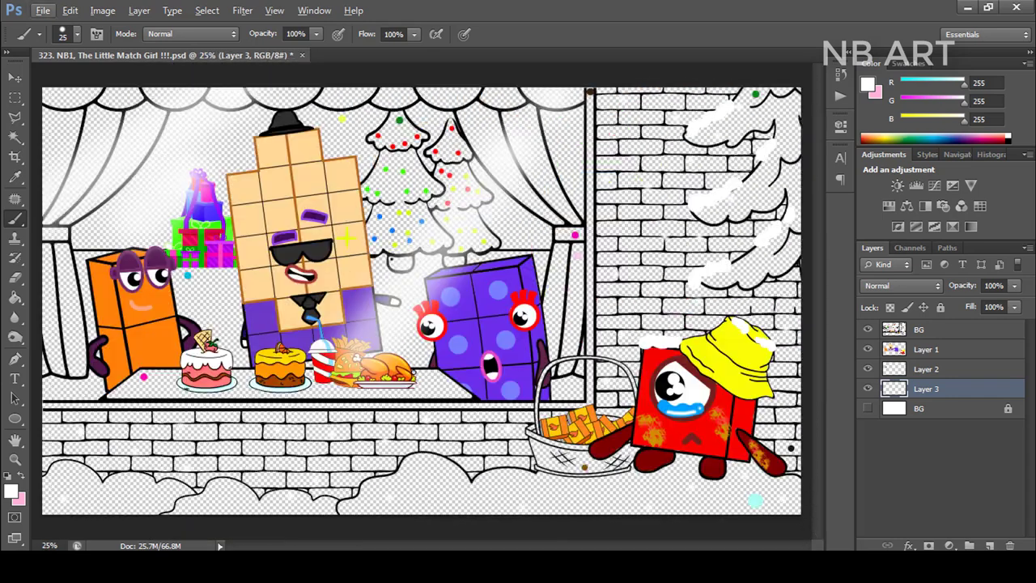
# On a new layer, fill the tabletop with the sampled magenta guide colour (RGB 255, 2, 188) using a larger brush
pyautogui.keyDown('ctrl'); pyautogui.click(990, 544); pyautogui.keyUp('ctrl')
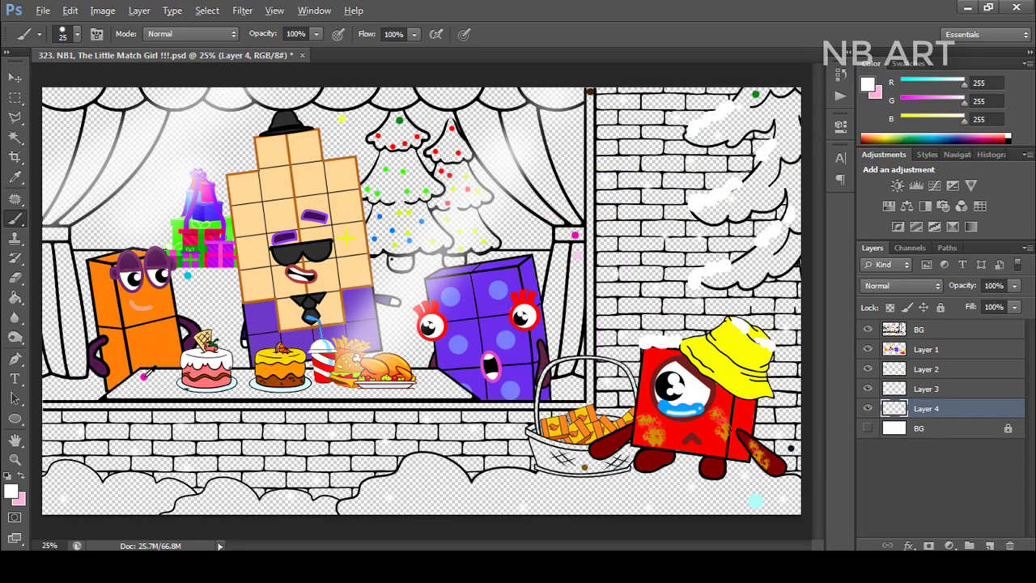
pyautogui.keyDown('alt'); pyautogui.click(146, 375); pyautogui.keyUp('alt')
pyautogui.press(']')
pyautogui.moveTo(166, 377)
pyautogui.mouseDown()
pyautogui.moveTo(469, 392)
pyautogui.moveTo(150, 384)
pyautogui.mouseUp()
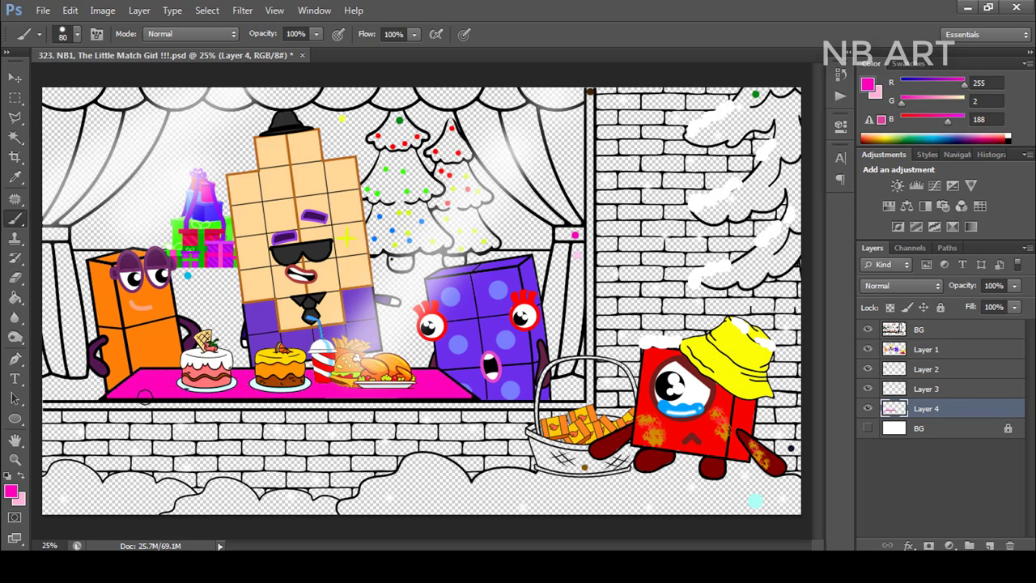
# Sample the curtain tie's guide dot (RGB 240, 0, 182) and fill the ties of both curtains using a smaller brush
pyautogui.keyDown('alt'); pyautogui.click(575, 234); pyautogui.keyUp('alt')
pyautogui.scroll(2, 573, 236)
pyautogui.press('[')
pyautogui.press('[')
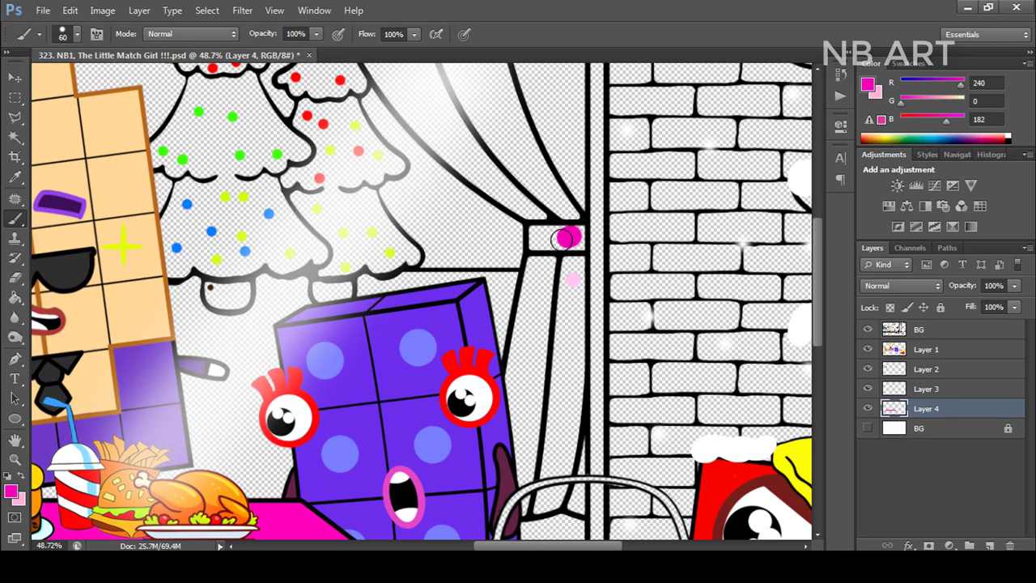
pyautogui.moveTo(568, 237)
pyautogui.mouseDown()
pyautogui.moveTo(539, 239)
pyautogui.moveTo(565, 236)
pyautogui.mouseUp()
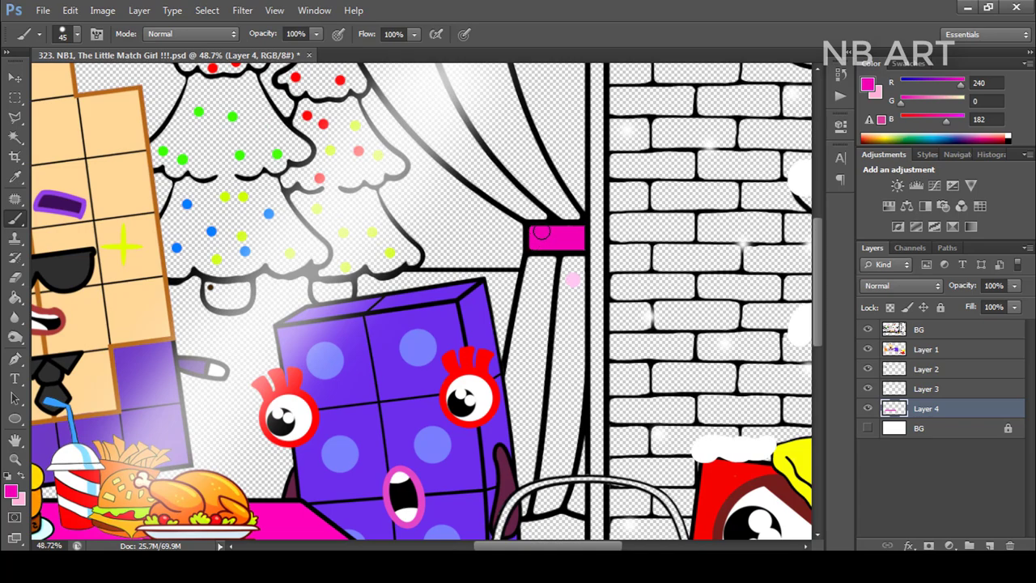
pyautogui.scroll(-6, 727, 253)
pyautogui.scroll(2, 63, 246)
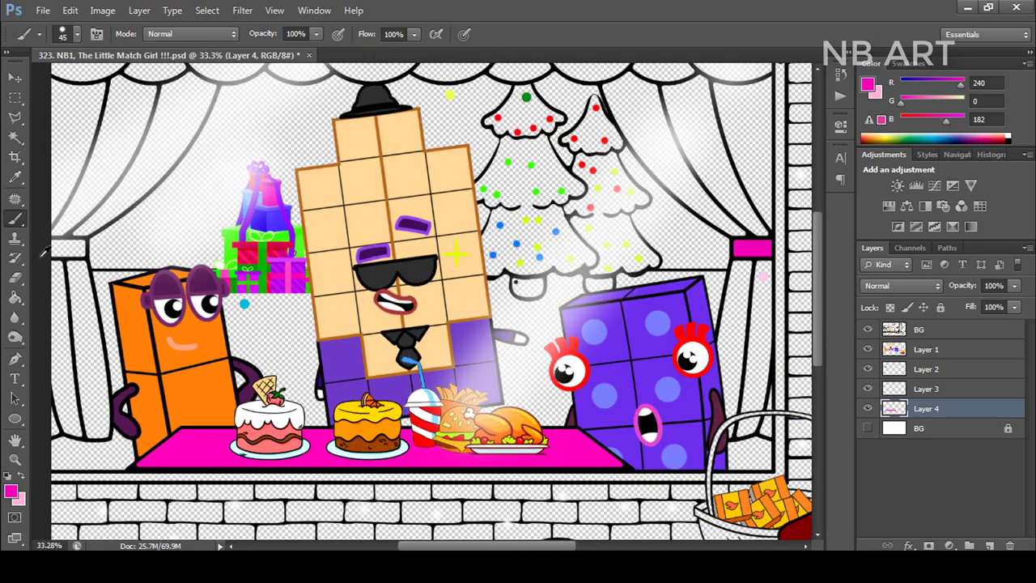
pyautogui.scroll(1, 45, 252)
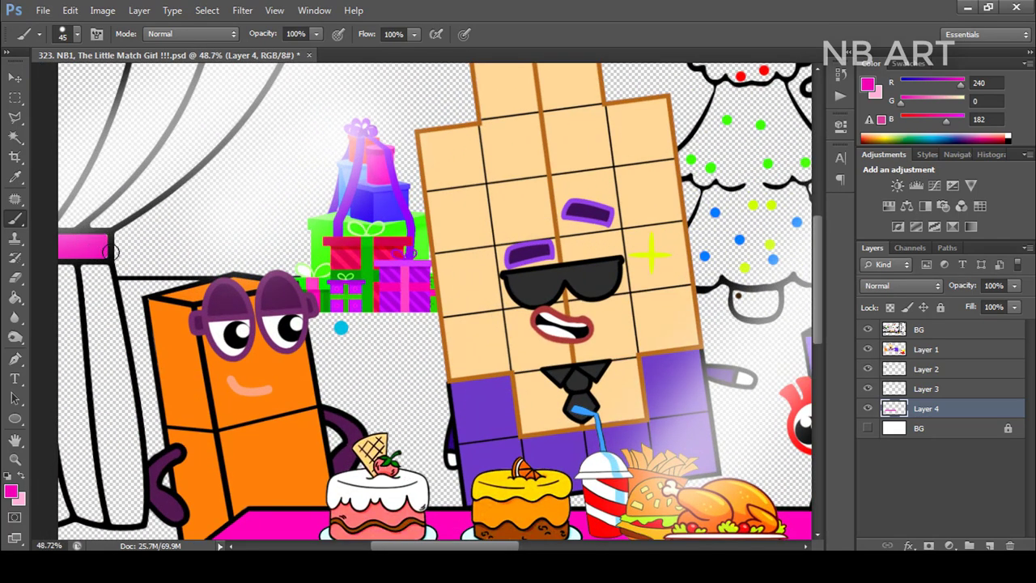
# On a new layer at the bottom of the colour stack, fill the left curtain above and below its tie with sampled light pink (RGB 255, 198, 241)
pyautogui.scroll(-3, 99, 251)
pyautogui.click(944, 434)
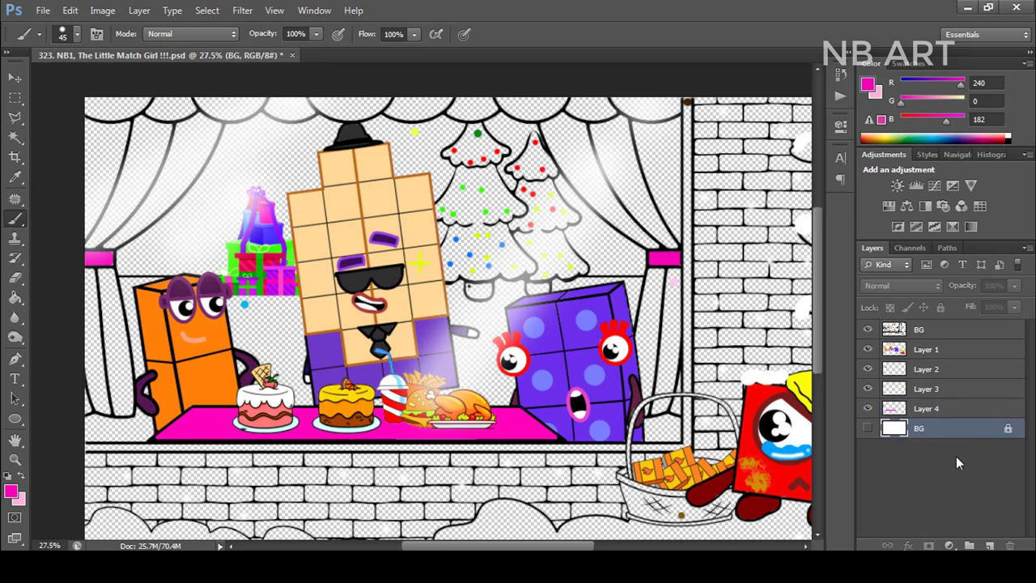
pyautogui.click(989, 544)
pyautogui.keyDown('alt'); pyautogui.click(675, 282); pyautogui.keyUp('alt')
pyautogui.moveTo(85, 302)
pyautogui.mouseDown()
pyautogui.moveTo(91, 366)
pyautogui.moveTo(81, 405)
pyautogui.moveTo(98, 386)
pyautogui.moveTo(110, 404)
pyautogui.moveTo(100, 290)
pyautogui.moveTo(110, 300)
pyautogui.moveTo(120, 392)
pyautogui.mouseUp()
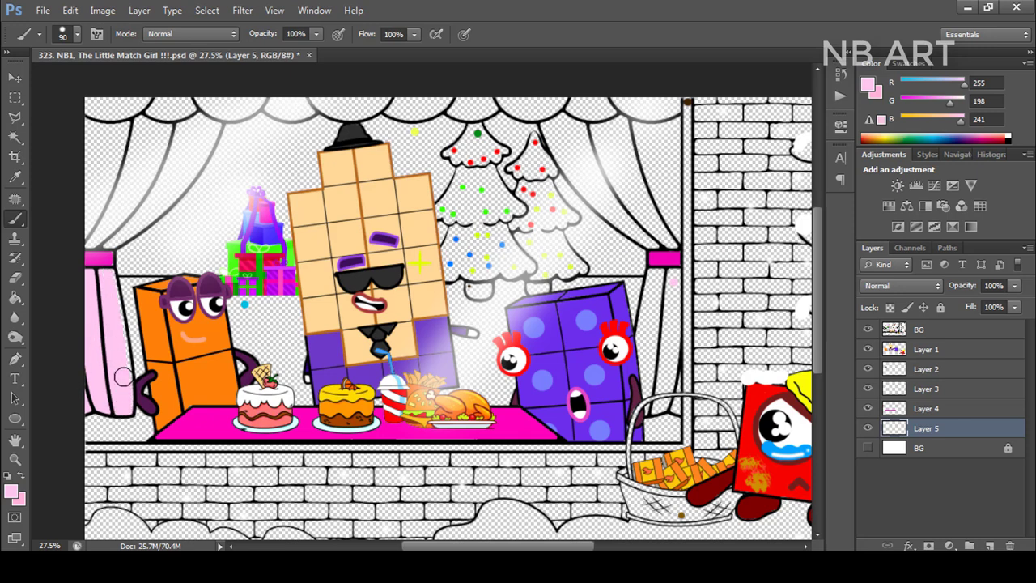
pyautogui.moveTo(104, 261)
pyautogui.mouseDown()
pyautogui.moveTo(91, 168)
pyautogui.moveTo(109, 155)
pyautogui.moveTo(116, 226)
pyautogui.moveTo(162, 172)
pyautogui.moveTo(151, 151)
pyautogui.moveTo(122, 155)
pyautogui.moveTo(80, 132)
pyautogui.mouseUp()
pyautogui.scroll(3, 72, 127)
pyautogui.press('[')
pyautogui.moveTo(182, 131)
pyautogui.mouseDown()
pyautogui.moveTo(229, 133)
pyautogui.moveTo(187, 138)
pyautogui.mouseUp()
pyautogui.moveTo(279, 130)
pyautogui.mouseDown()
pyautogui.moveTo(301, 117)
pyautogui.moveTo(329, 132)
pyautogui.mouseUp()
pyautogui.moveTo(292, 209)
pyautogui.mouseDown()
pyautogui.moveTo(256, 254)
pyautogui.moveTo(306, 145)
pyautogui.moveTo(275, 185)
pyautogui.moveTo(268, 176)
pyautogui.moveTo(232, 280)
pyautogui.mouseUp()
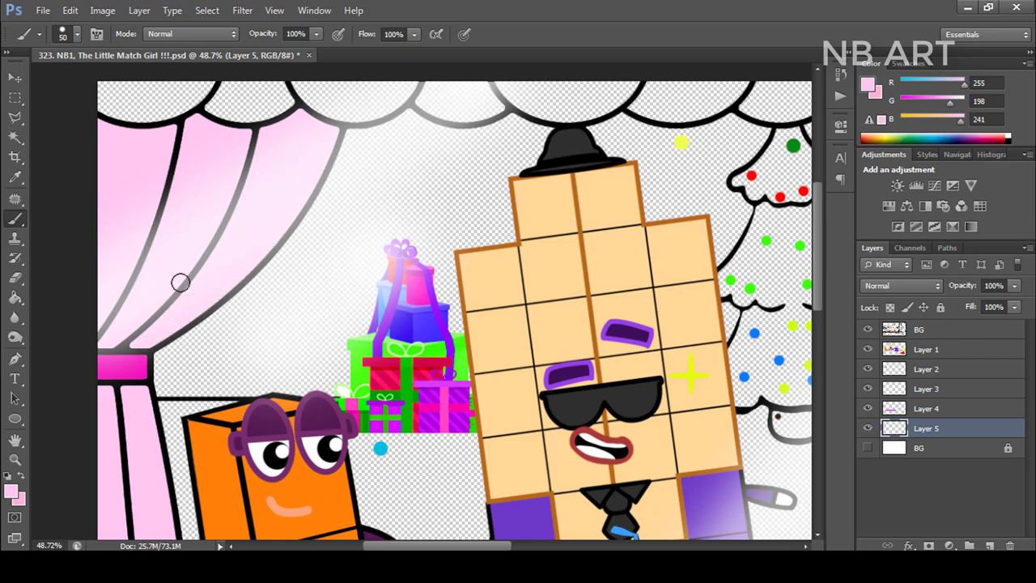
pyautogui.scroll(-3, 142, 234)
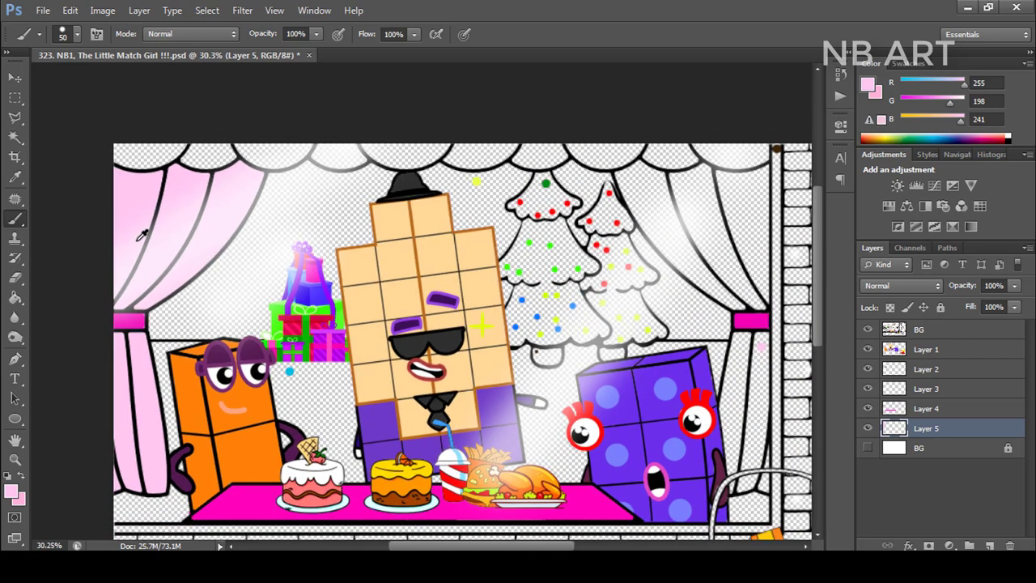
# With a larger brush, fill the scalloped valance and the upper part of the right curtain with the same light pink
pyautogui.press(']')
pyautogui.press(']')
pyautogui.press(']')
pyautogui.moveTo(121, 161)
pyautogui.mouseDown()
pyautogui.moveTo(276, 153)
pyautogui.moveTo(315, 142)
pyautogui.moveTo(483, 158)
pyautogui.moveTo(515, 147)
pyautogui.moveTo(747, 154)
pyautogui.moveTo(749, 209)
pyautogui.moveTo(628, 174)
pyautogui.moveTo(688, 267)
pyautogui.moveTo(737, 235)
pyautogui.moveTo(709, 284)
pyautogui.moveTo(748, 298)
pyautogui.moveTo(754, 129)
pyautogui.mouseUp()
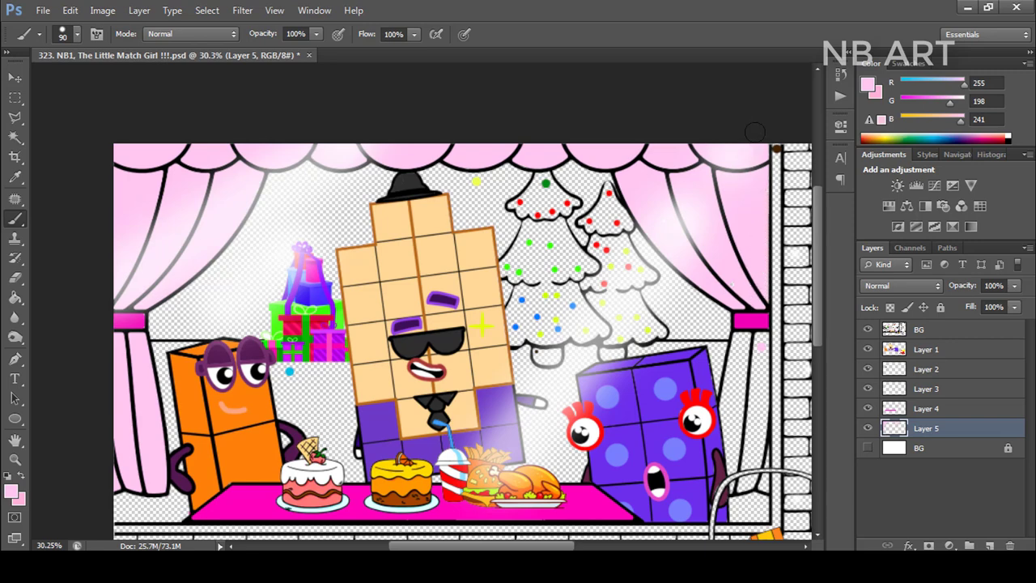
# Fill the right curtain below its tie with light pink, reducing the brush size for the narrow folds behind the basket handle
pyautogui.moveTo(750, 343)
pyautogui.mouseDown()
pyautogui.moveTo(734, 430)
pyautogui.moveTo(740, 342)
pyautogui.moveTo(730, 401)
pyautogui.moveTo(761, 396)
pyautogui.moveTo(729, 477)
pyautogui.mouseUp()
pyautogui.scroll(3, 806, 486)
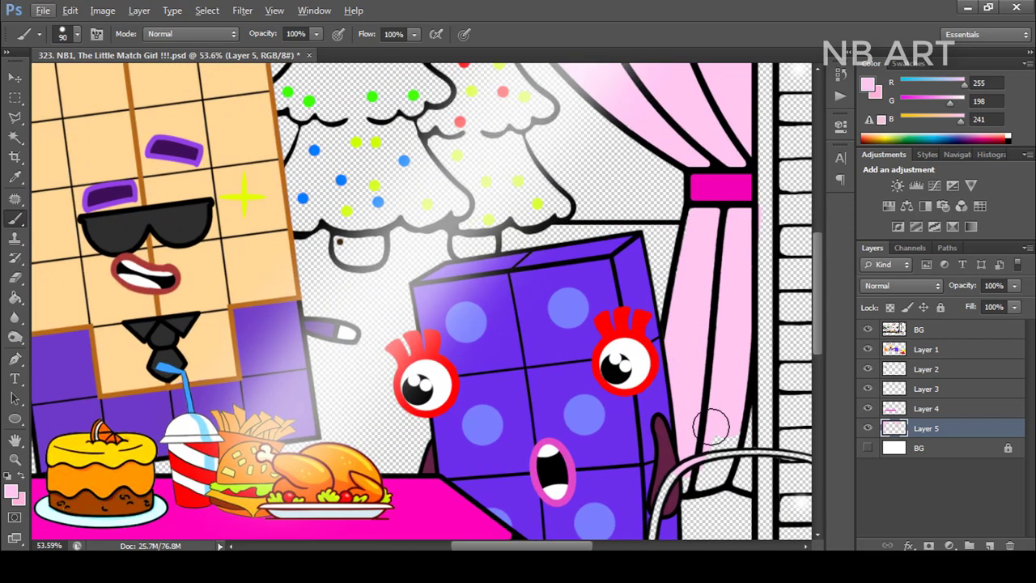
pyautogui.press('e')
pyautogui.press('b')
pyautogui.moveTo(717, 434); pyautogui.dragTo(690, 332)
pyautogui.scroll(2, 733, 367)
pyautogui.press('[')
pyautogui.press('[')
pyautogui.press('[')
pyautogui.moveTo(705, 287); pyautogui.dragTo(687, 328)
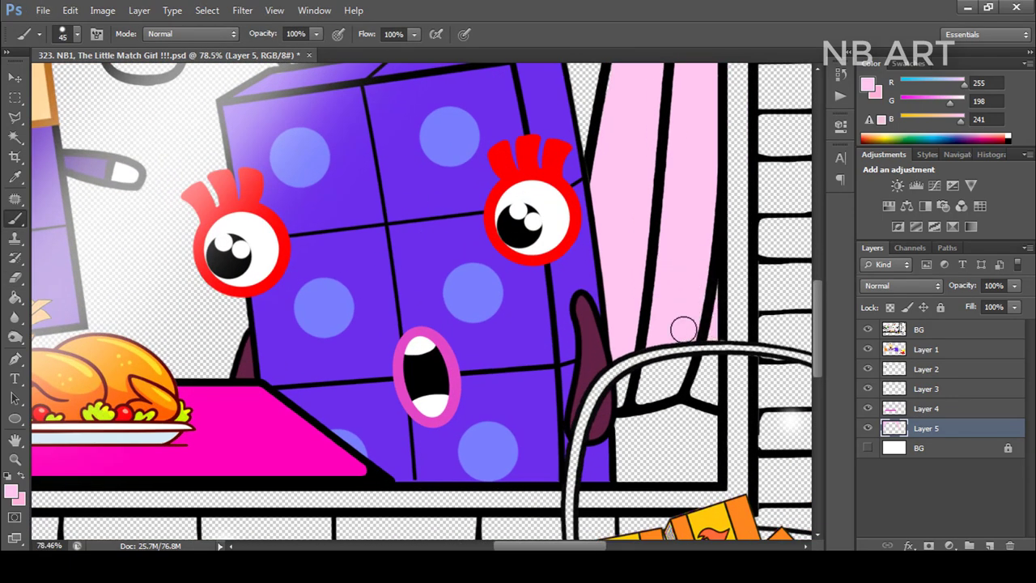
pyautogui.moveTo(710, 365)
pyautogui.mouseDown()
pyautogui.moveTo(650, 370)
pyautogui.moveTo(639, 395)
pyautogui.moveTo(710, 395)
pyautogui.mouseUp()
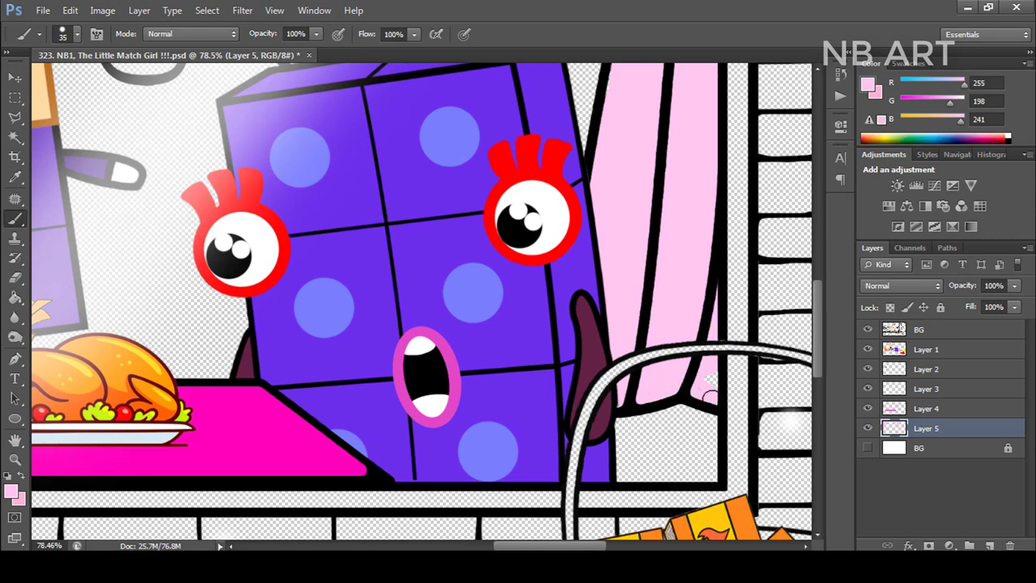
pyautogui.scroll(-3, 702, 368)
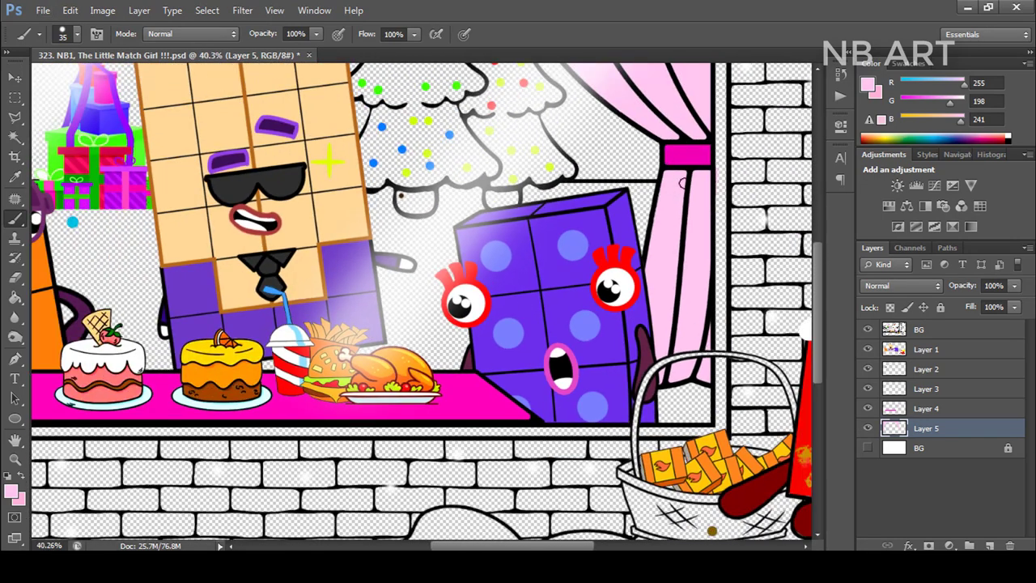
# Sample the green guide dot (RGB 0, 141, 20) and, on a new layer, fill the middle of the larger Christmas tree
pyautogui.scroll(-1, 735, 298)
pyautogui.scroll(-2, 735, 298)
pyautogui.keyDown('alt'); pyautogui.click(756, 94); pyautogui.keyUp('alt')
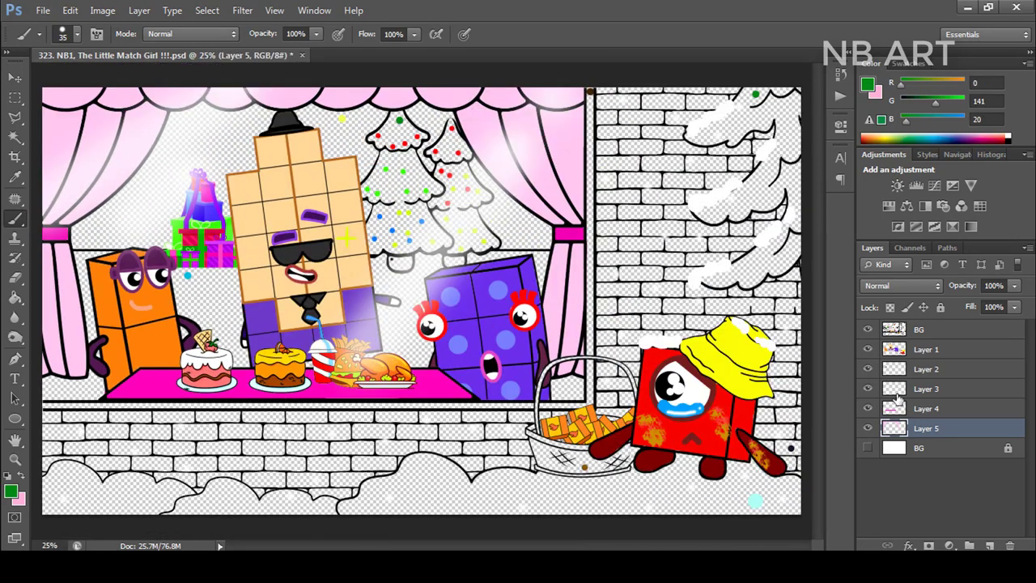
pyautogui.click(923, 448)
pyautogui.click(988, 546)
pyautogui.press(']')
pyautogui.press(']')
pyautogui.press(']')
pyautogui.moveTo(396, 113)
pyautogui.mouseDown()
pyautogui.moveTo(401, 238)
pyautogui.moveTo(399, 146)
pyautogui.moveTo(415, 230)
pyautogui.moveTo(424, 217)
pyautogui.moveTo(433, 246)
pyautogui.moveTo(398, 236)
pyautogui.moveTo(389, 182)
pyautogui.moveTo(388, 134)
pyautogui.mouseUp()
# With a smaller brush, fill the rest of the larger Christmas tree and the whole smaller tree with green
pyautogui.scroll(4, 392, 128)
pyautogui.press('[')
pyautogui.press('[')
pyautogui.press('[')
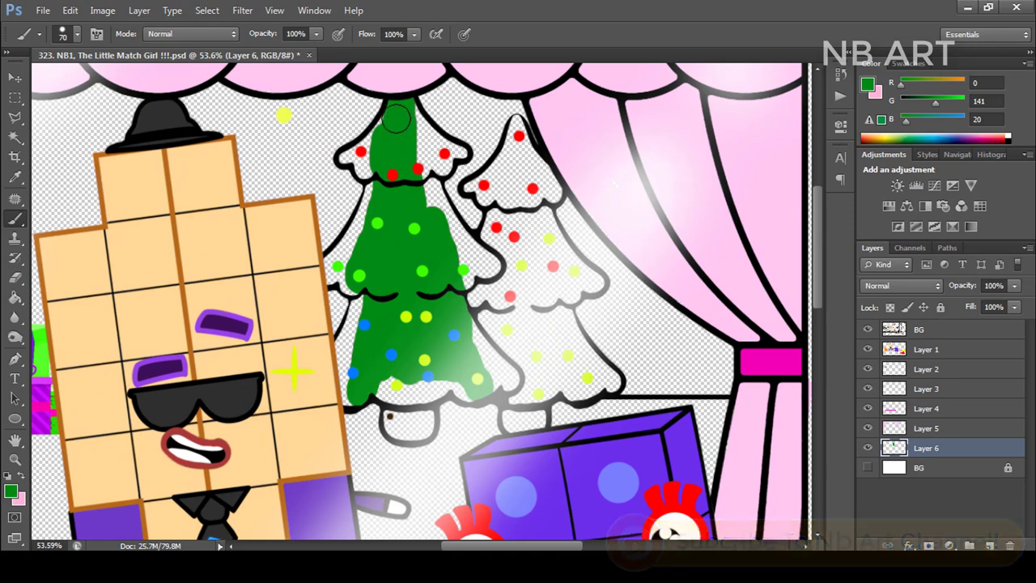
pyautogui.moveTo(366, 154)
pyautogui.mouseDown()
pyautogui.moveTo(373, 189)
pyautogui.moveTo(327, 266)
pyautogui.moveTo(365, 295)
pyautogui.moveTo(339, 378)
pyautogui.moveTo(353, 398)
pyautogui.moveTo(382, 386)
pyautogui.moveTo(396, 400)
pyautogui.moveTo(427, 384)
pyautogui.mouseUp()
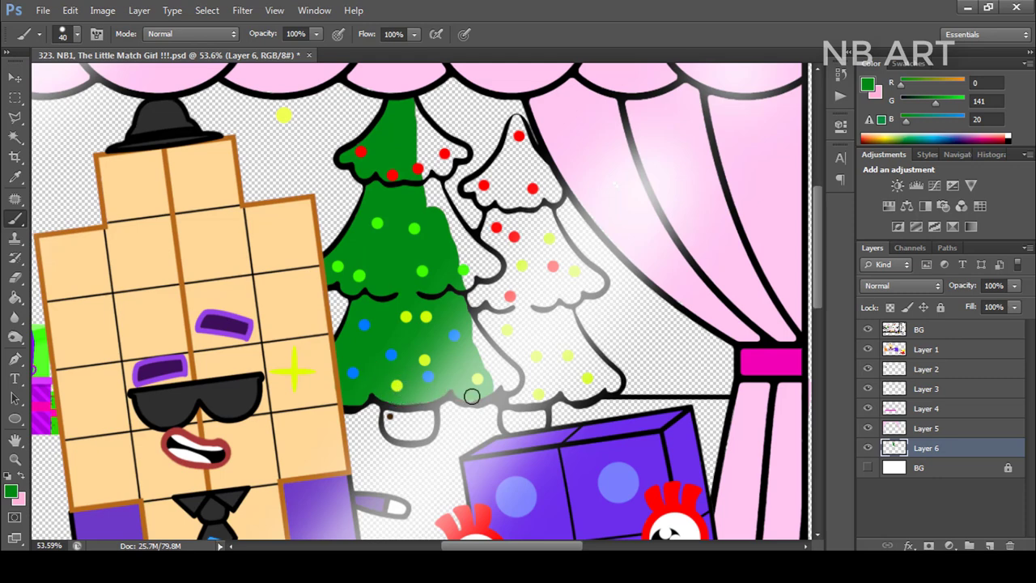
pyautogui.moveTo(513, 381)
pyautogui.mouseDown()
pyautogui.moveTo(469, 315)
pyautogui.moveTo(470, 330)
pyautogui.moveTo(487, 257)
pyautogui.moveTo(433, 201)
pyautogui.moveTo(463, 249)
pyautogui.moveTo(418, 127)
pyautogui.moveTo(456, 151)
pyautogui.mouseUp()
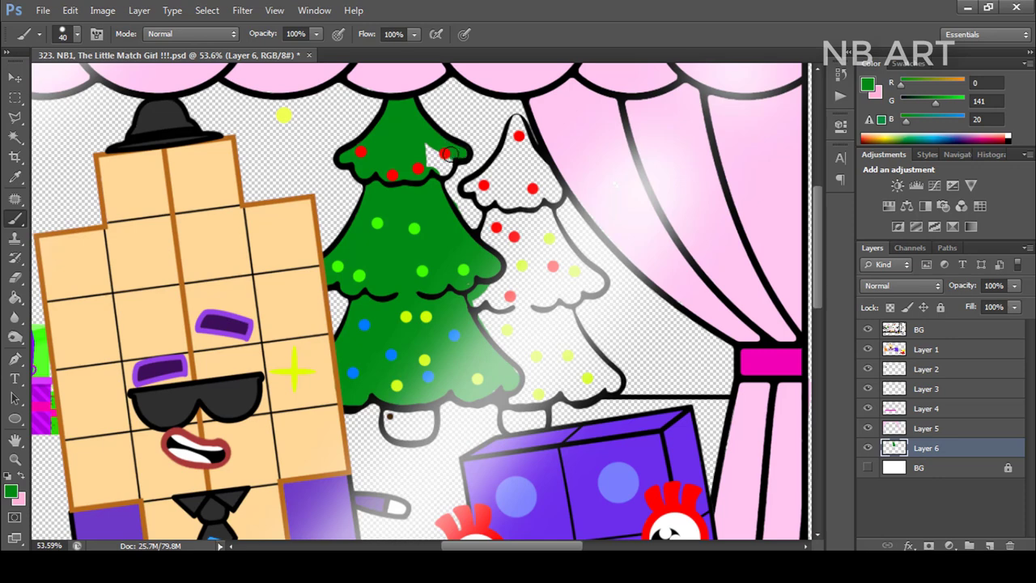
pyautogui.moveTo(464, 294)
pyautogui.mouseDown()
pyautogui.moveTo(500, 281)
pyautogui.moveTo(484, 182)
pyautogui.moveTo(518, 123)
pyautogui.moveTo(555, 195)
pyautogui.moveTo(537, 211)
pyautogui.moveTo(518, 181)
pyautogui.moveTo(502, 203)
pyautogui.moveTo(513, 209)
pyautogui.moveTo(503, 245)
pyautogui.moveTo(534, 219)
pyautogui.moveTo(593, 284)
pyautogui.moveTo(572, 292)
pyautogui.moveTo(531, 274)
pyautogui.moveTo(507, 327)
pyautogui.moveTo(517, 398)
pyautogui.moveTo(553, 367)
pyautogui.moveTo(559, 321)
pyautogui.moveTo(610, 380)
pyautogui.moveTo(571, 358)
pyautogui.mouseUp()
# On a new layer, fill both Christmas tree trunks with the sampled dark brown (RGB 65, 37, 0)
pyautogui.press(']')
pyautogui.press(']')
pyautogui.click(989, 546)
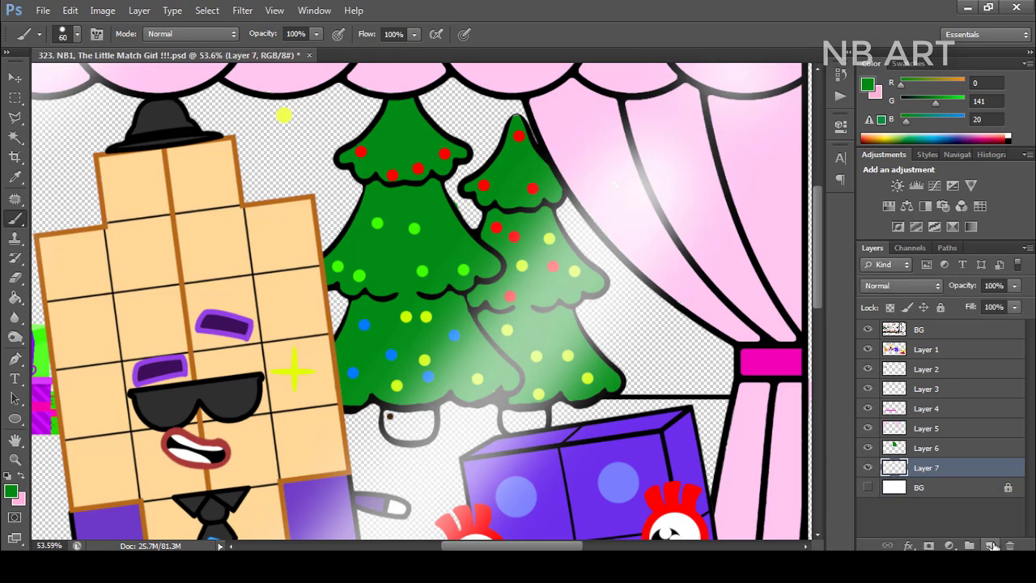
pyautogui.keyDown('alt'); pyautogui.click(389, 415); pyautogui.keyUp('alt')
pyautogui.moveTo(388, 416)
pyautogui.mouseDown()
pyautogui.moveTo(413, 428)
pyautogui.moveTo(433, 421)
pyautogui.mouseUp()
pyautogui.moveTo(506, 417); pyautogui.dragTo(536, 425)
pyautogui.scroll(-3, 536, 424)
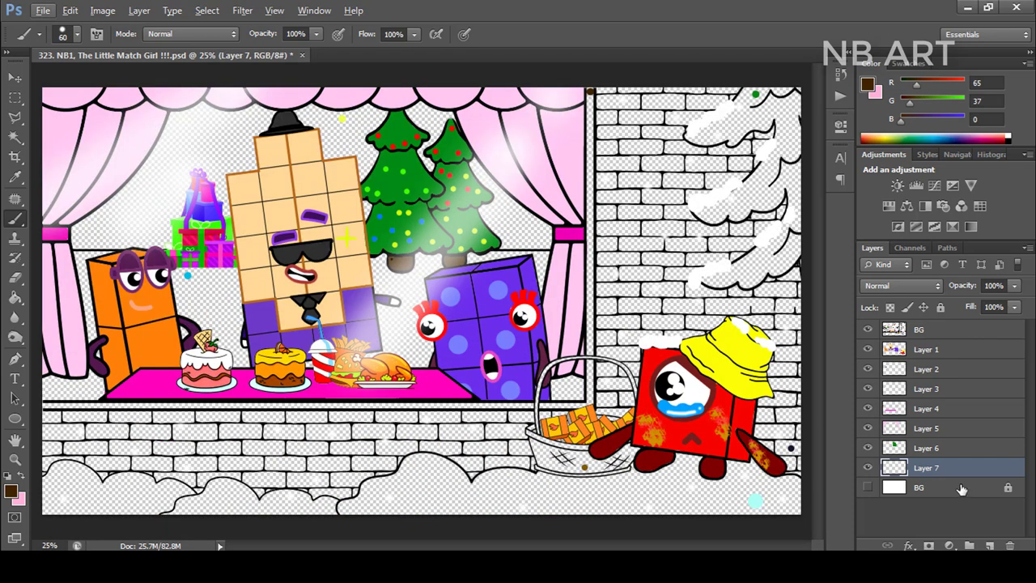
# On a new layer above the locked background, fill the room's upper wall with sampled yellow (RGB 239, 255, 83) using a larger brush
pyautogui.click(961, 486)
pyautogui.click(989, 545)
pyautogui.keyDown('alt'); pyautogui.click(342, 121); pyautogui.keyUp('alt')
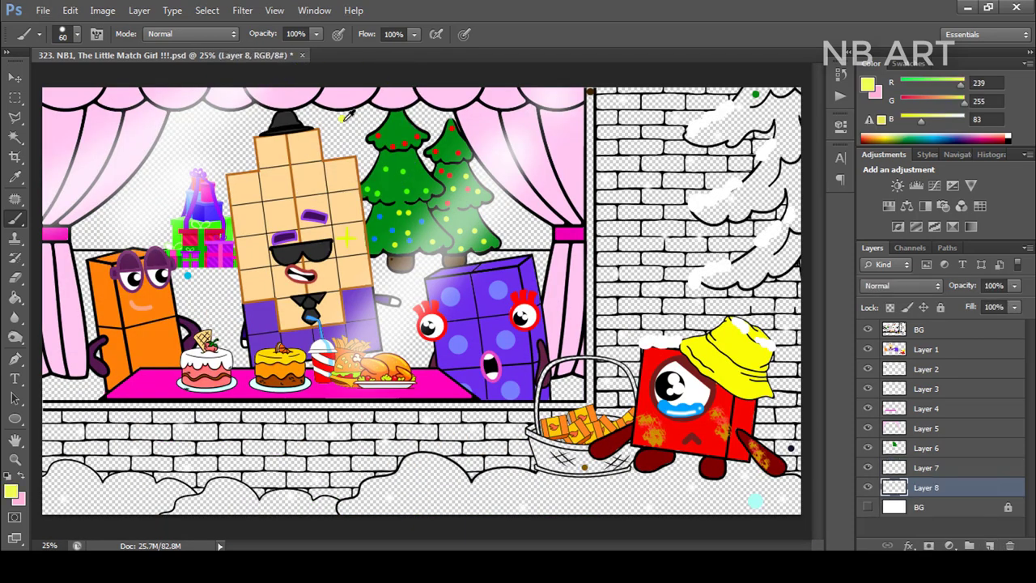
pyautogui.moveTo(336, 119)
pyautogui.mouseDown()
pyautogui.moveTo(467, 147)
pyautogui.moveTo(477, 192)
pyautogui.moveTo(519, 231)
pyautogui.mouseUp()
pyautogui.press(']')
pyautogui.moveTo(363, 180)
pyautogui.mouseDown()
pyautogui.moveTo(236, 121)
pyautogui.moveTo(215, 92)
pyautogui.moveTo(261, 159)
pyautogui.moveTo(236, 168)
pyautogui.moveTo(173, 150)
pyautogui.moveTo(126, 235)
pyautogui.mouseUp()
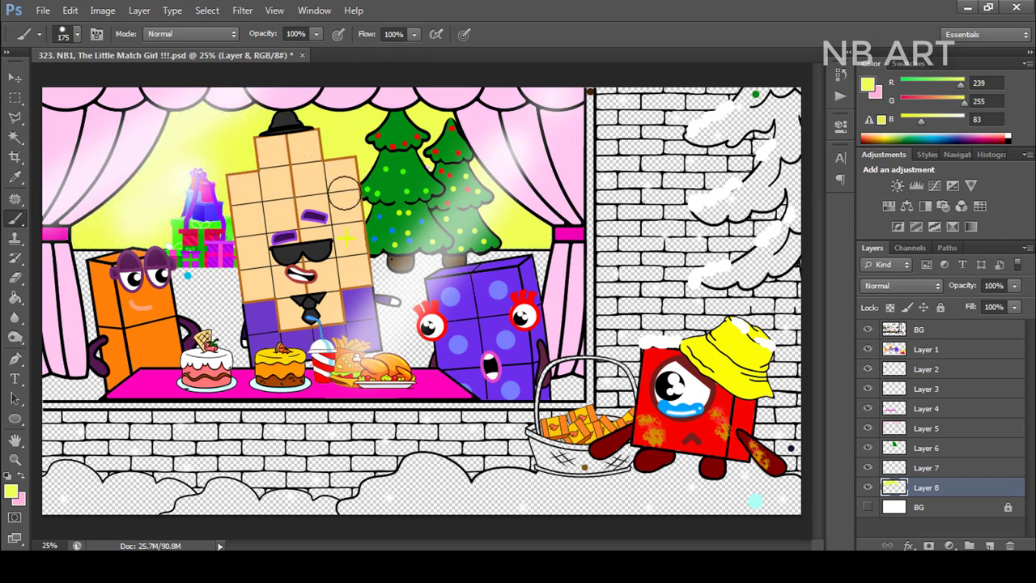
# Sample the blue guide dot (RGB 0, 189, 225) and fill the room's lower wall around the two trees and the purple dotted character
pyautogui.keyDown('alt'); pyautogui.click(187, 276); pyautogui.keyUp('alt')
pyautogui.moveTo(382, 277)
pyautogui.mouseDown()
pyautogui.moveTo(413, 268)
pyautogui.moveTo(421, 356)
pyautogui.mouseUp()
pyautogui.press('[')
pyautogui.press('[')
pyautogui.press('[')
pyautogui.press('[')
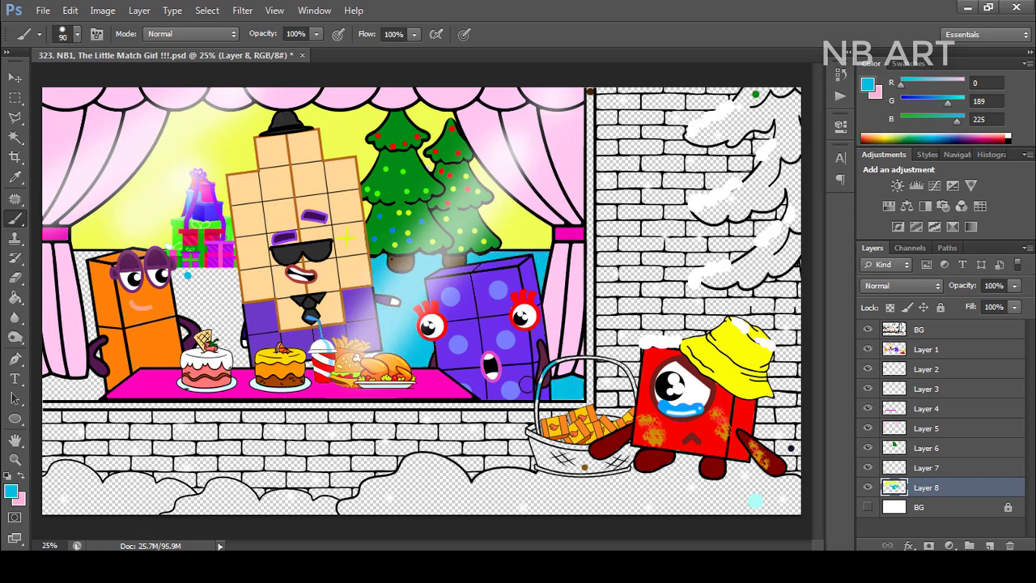
# With a size 100 brush, fill the rest of the lower wall blue and cover the overspill above its edge with sampled yellow
pyautogui.press(']')
pyautogui.press(']')
pyautogui.press(']')
pyautogui.moveTo(212, 349)
pyautogui.mouseDown()
pyautogui.moveTo(166, 279)
pyautogui.moveTo(77, 255)
pyautogui.moveTo(120, 334)
pyautogui.mouseUp()
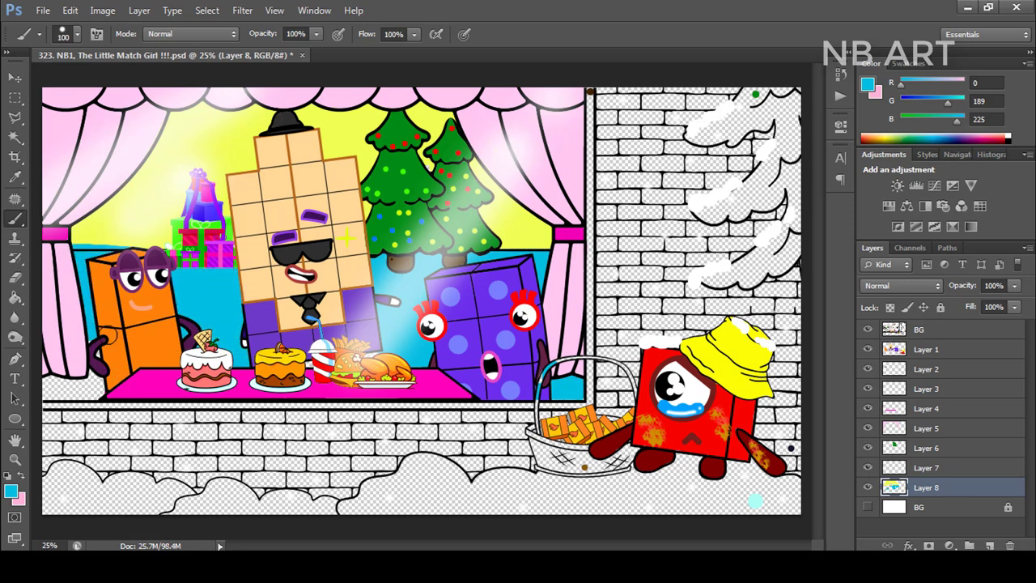
pyautogui.moveTo(47, 387); pyautogui.dragTo(128, 387)
pyautogui.keyDown('alt'); pyautogui.click(85, 240); pyautogui.keyUp('alt')
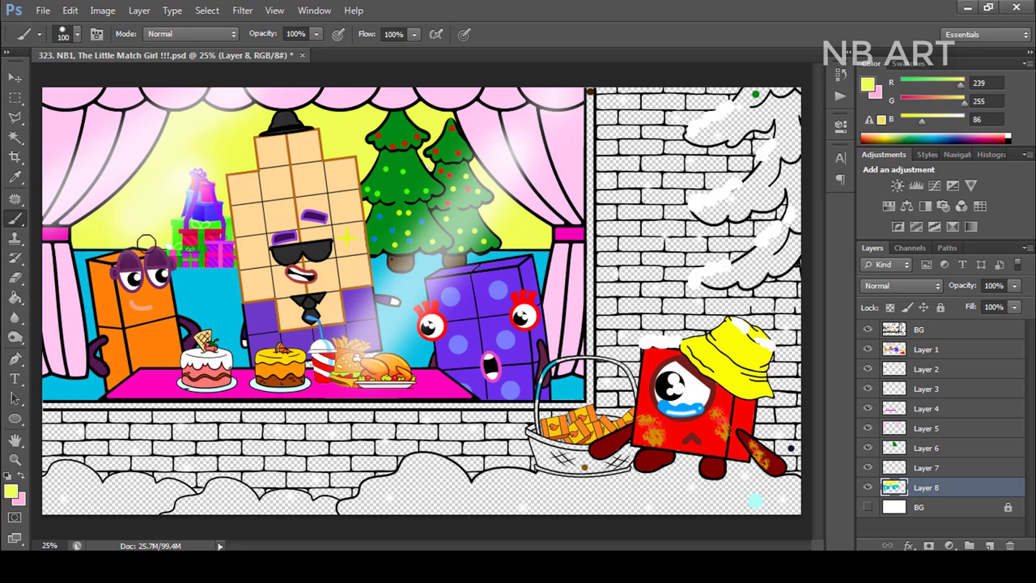
# Sample the brown guide dot (RGB 129, 90, 0) and fill the match basket's body, base and rim
pyautogui.scroll(6, 647, 478)
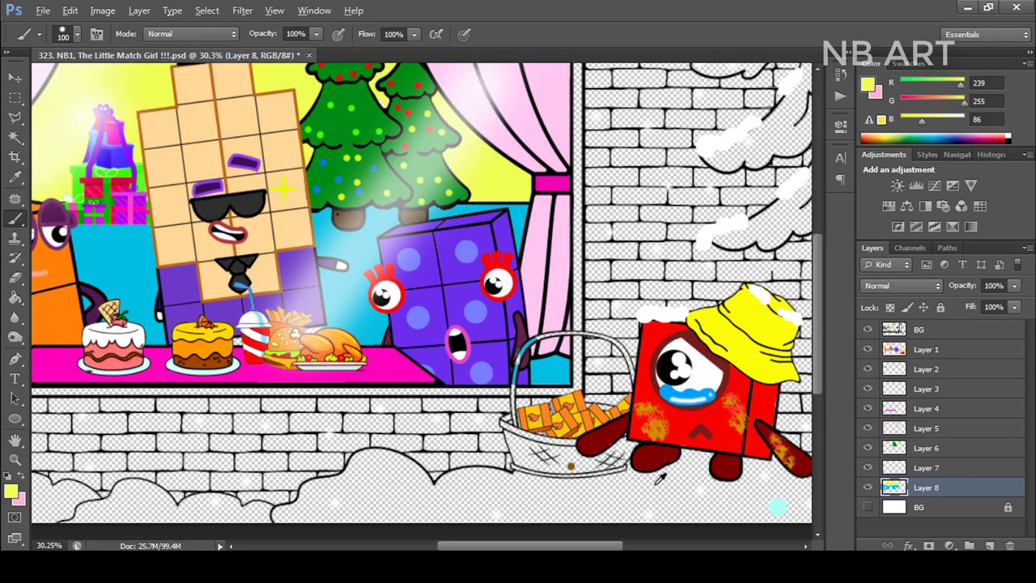
pyautogui.keyDown('alt'); pyautogui.click(537, 456); pyautogui.keyUp('alt')
pyautogui.moveTo(530, 460)
pyautogui.mouseDown()
pyautogui.moveTo(609, 415)
pyautogui.moveTo(557, 458)
pyautogui.moveTo(624, 436)
pyautogui.moveTo(574, 459)
pyautogui.moveTo(458, 425)
pyautogui.moveTo(480, 461)
pyautogui.mouseUp()
pyautogui.press('[')
pyautogui.press('[')
pyautogui.press('[')
pyautogui.press('[')
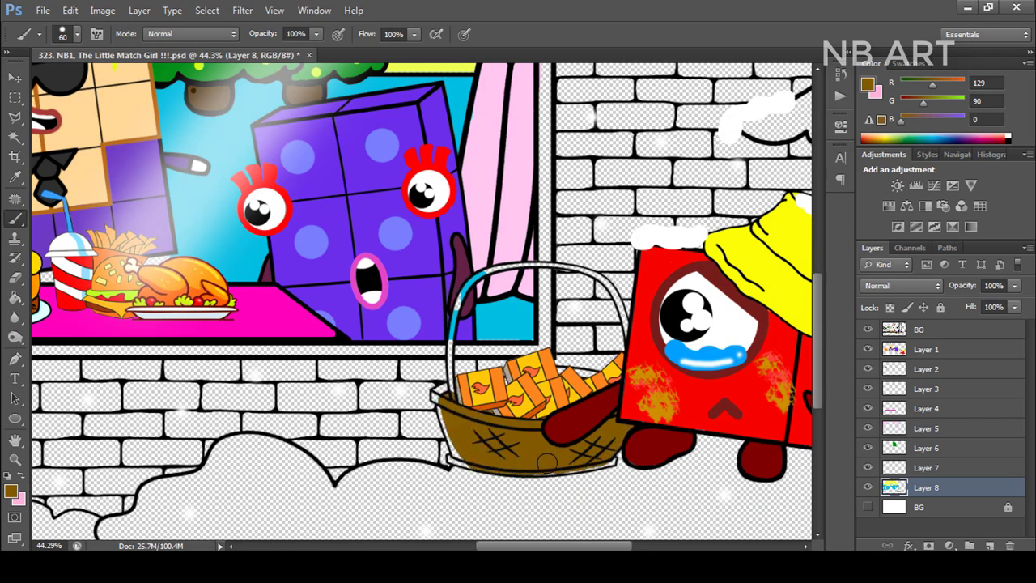
pyautogui.keyDown('alt'); pyautogui.scroll(2, 546, 461); pyautogui.keyUp('alt')
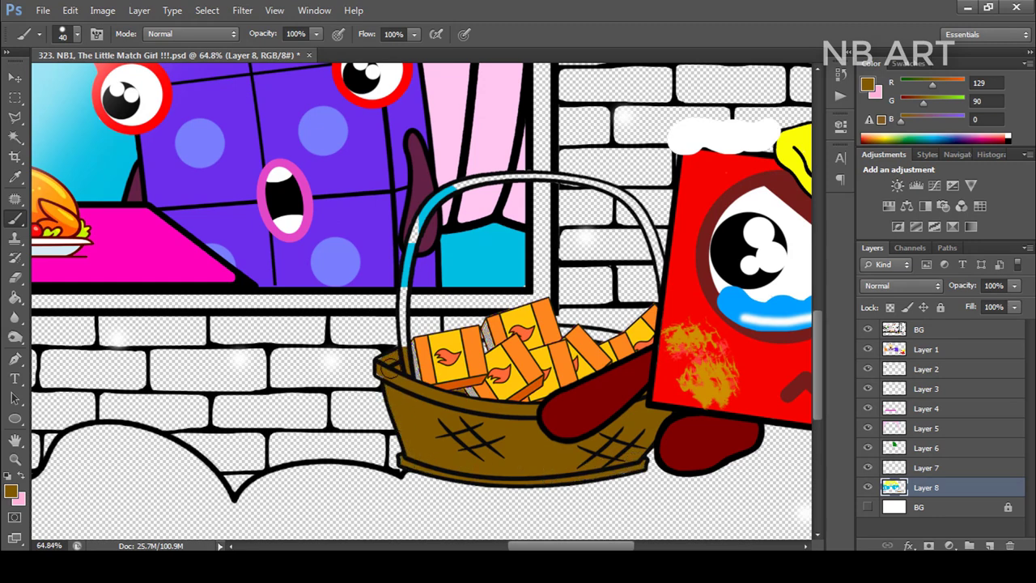
# Fill the basket's curved handle with the same brown using a size 20 brush
pyautogui.keyDown('alt'); pyautogui.scroll(2, 442, 290); pyautogui.keyUp('alt')
pyautogui.moveTo(388, 332)
pyautogui.mouseDown()
pyautogui.moveTo(407, 206)
pyautogui.moveTo(430, 165)
pyautogui.mouseUp()
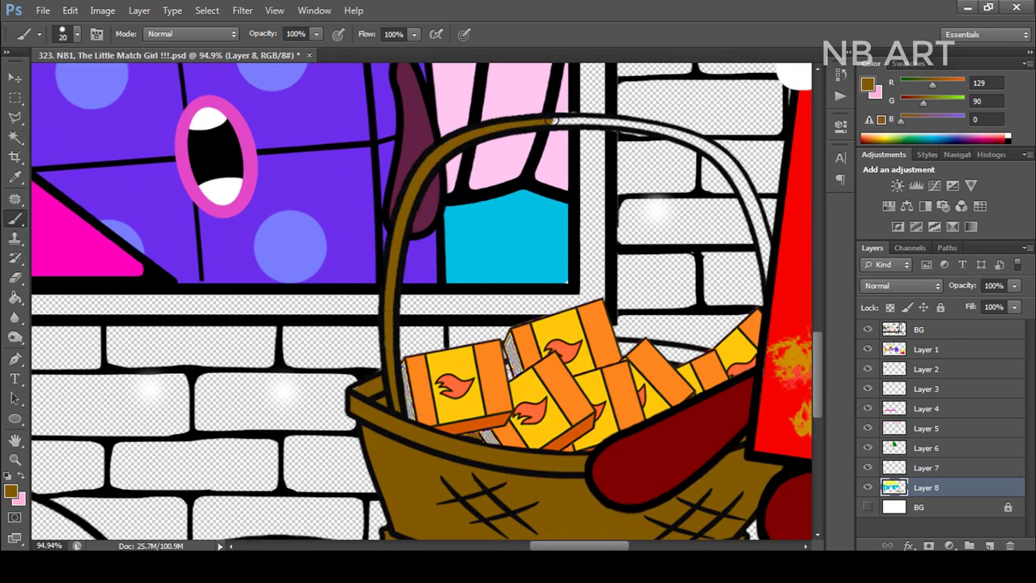
pyautogui.moveTo(620, 121)
pyautogui.mouseDown()
pyautogui.moveTo(667, 129)
pyautogui.moveTo(735, 170)
pyautogui.moveTo(775, 296)
pyautogui.mouseUp()
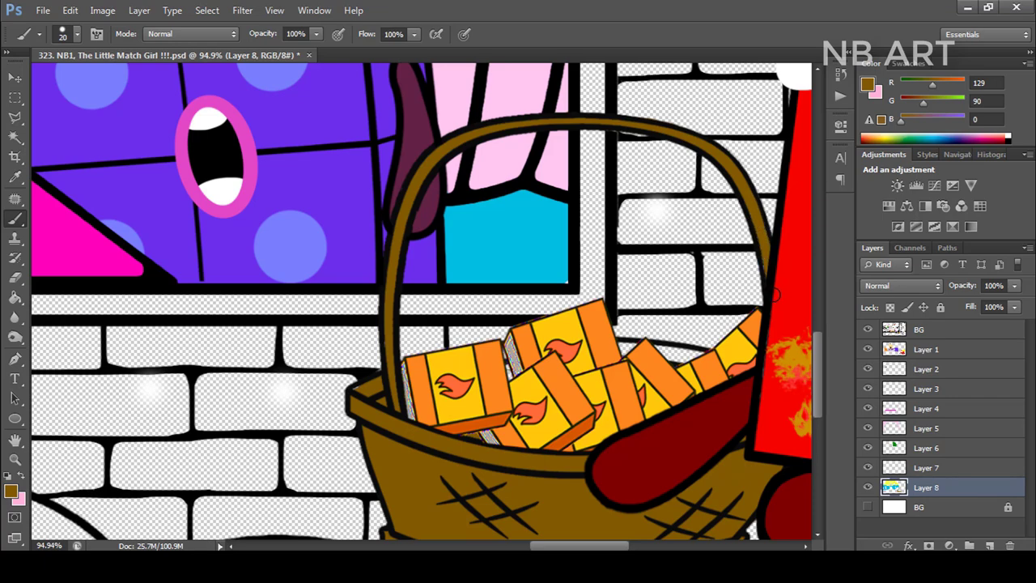
pyautogui.keyDown('alt'); pyautogui.scroll(-2, 725, 266); pyautogui.keyUp('alt')
pyautogui.keyDown('alt'); pyautogui.scroll(-4, 728, 264); pyautogui.keyUp('alt')
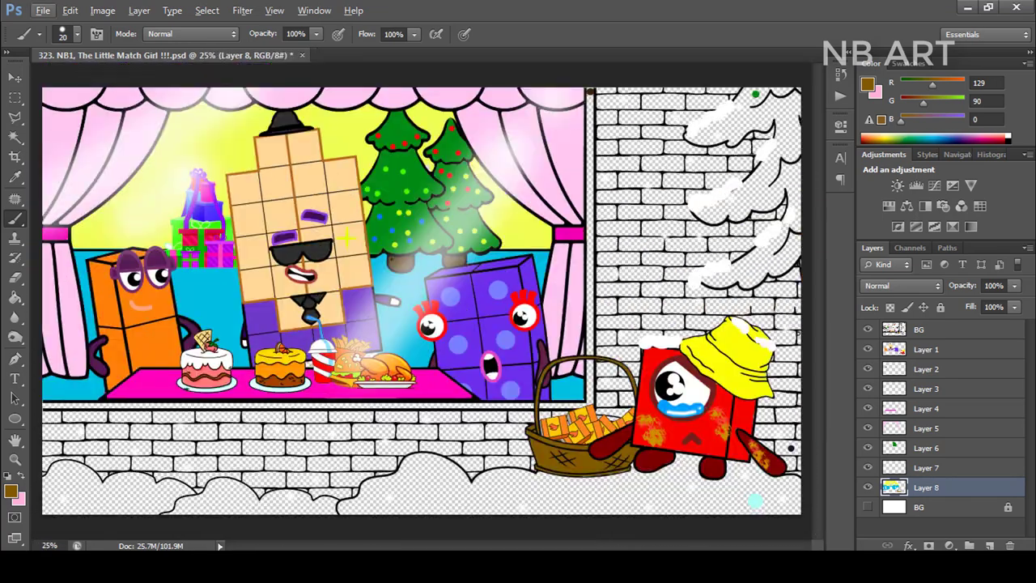
# Merge the painted colour layers and, on a new layer, fill the window frame with the sampled dark brown (RGB 65, 37, 0)
pyautogui.keyDown('shift'); pyautogui.click(926, 369); pyautogui.keyUp('shift')
pyautogui.hotkey('ctrl', 'e')
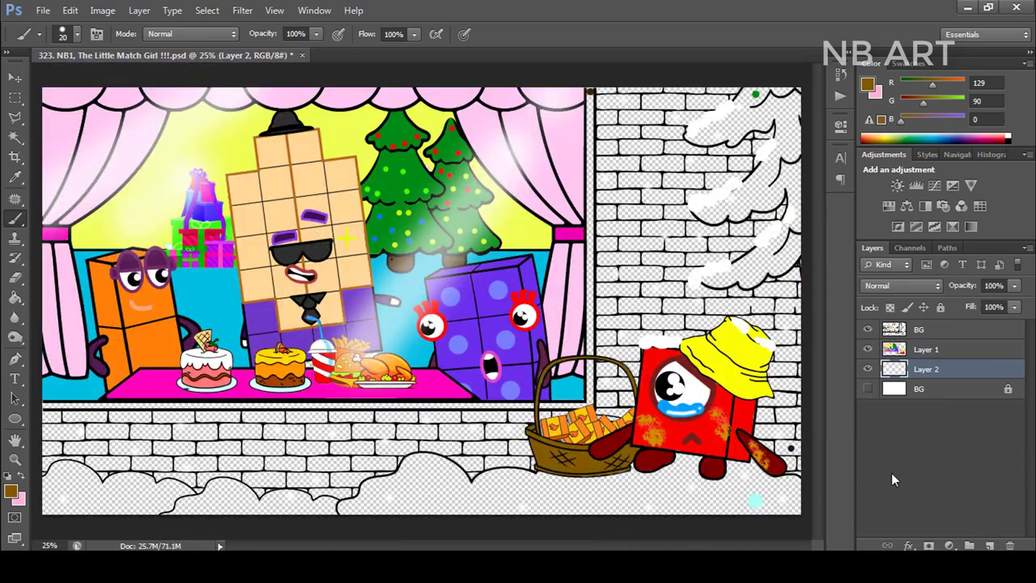
pyautogui.keyDown('alt'); pyautogui.click(591, 89); pyautogui.keyUp('alt')
pyautogui.press(']')
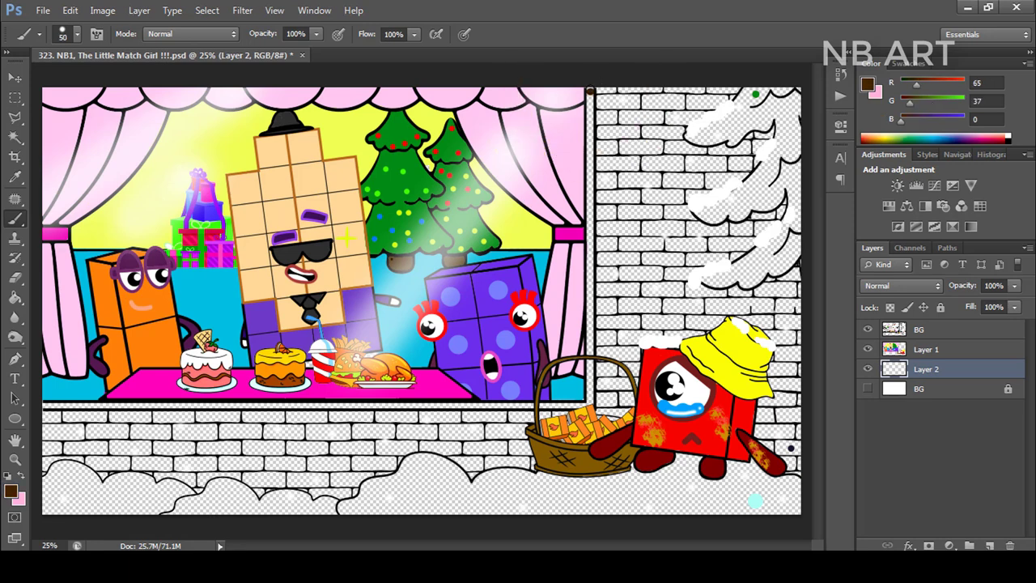
pyautogui.moveTo(594, 131); pyautogui.dragTo(591, 348)
pyautogui.moveTo(589, 405); pyautogui.dragTo(28, 403)
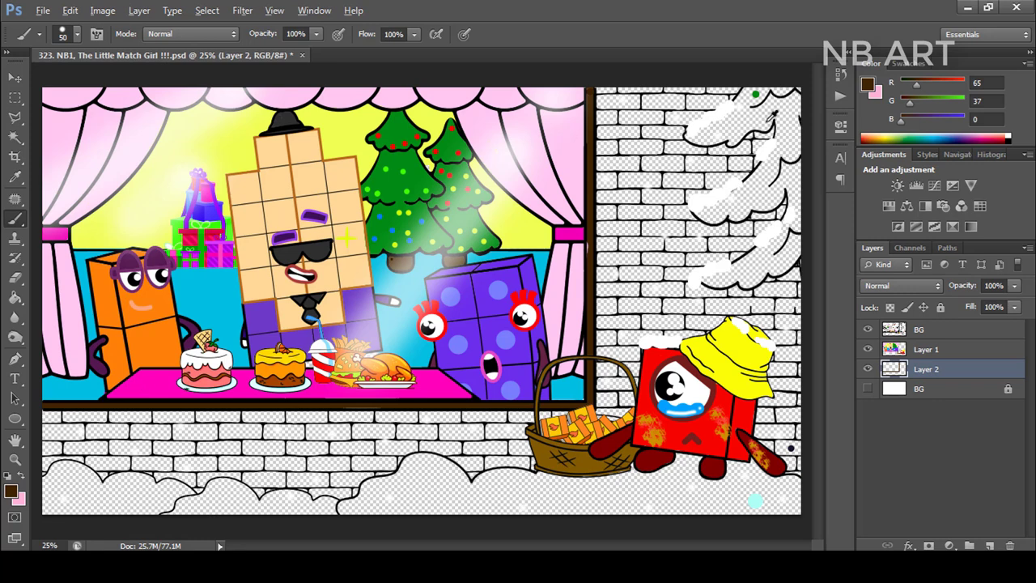
# Sample the green guide dot (RGB 0, 141, 20) and fill the inner areas of the snowy tree outside the window
pyautogui.keyDown('alt'); pyautogui.click(756, 94); pyautogui.keyUp('alt')
pyautogui.moveTo(795, 101)
pyautogui.mouseDown()
pyautogui.moveTo(766, 105)
pyautogui.moveTo(798, 194)
pyautogui.moveTo(777, 263)
pyautogui.moveTo(773, 162)
pyautogui.moveTo(721, 203)
pyautogui.moveTo(741, 186)
pyautogui.moveTo(746, 97)
pyautogui.moveTo(663, 156)
pyautogui.mouseUp()
pyautogui.scroll(12, 712, 143)
pyautogui.scroll(1, 656, 133)
pyautogui.press('[')
pyautogui.press('[')
pyautogui.press('[')
pyautogui.press('[')
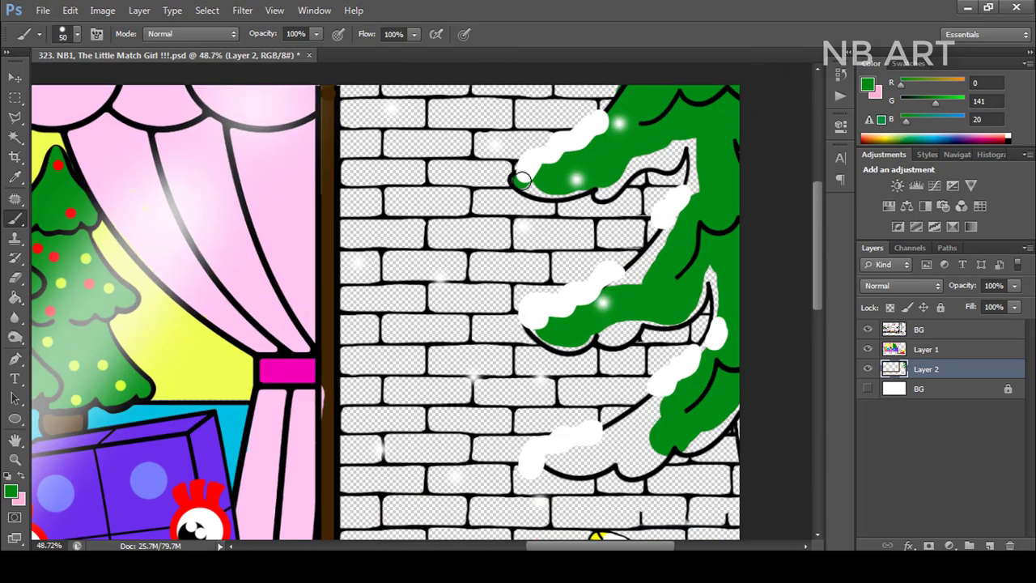
# With a size 40 brush, fill the outdoor tree's branches with green up to their outlines and clean up stray paint
pyautogui.moveTo(600, 192)
pyautogui.mouseDown()
pyautogui.moveTo(690, 146)
pyautogui.moveTo(687, 202)
pyautogui.moveTo(614, 290)
pyautogui.mouseUp()
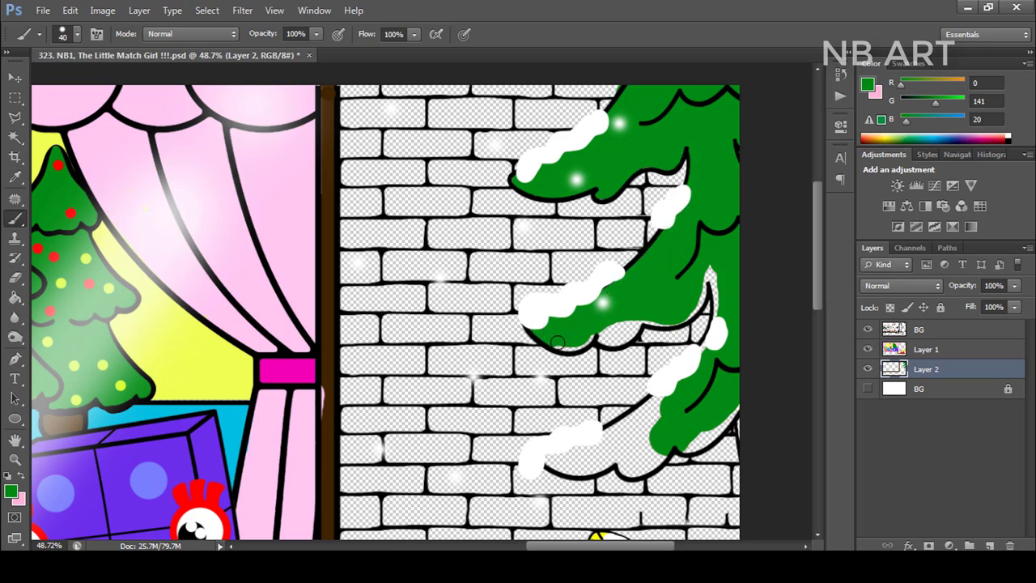
pyautogui.moveTo(580, 343)
pyautogui.mouseDown()
pyautogui.moveTo(628, 337)
pyautogui.moveTo(621, 328)
pyautogui.moveTo(691, 310)
pyautogui.moveTo(710, 283)
pyautogui.mouseUp()
pyautogui.press('e')
pyautogui.press('b')
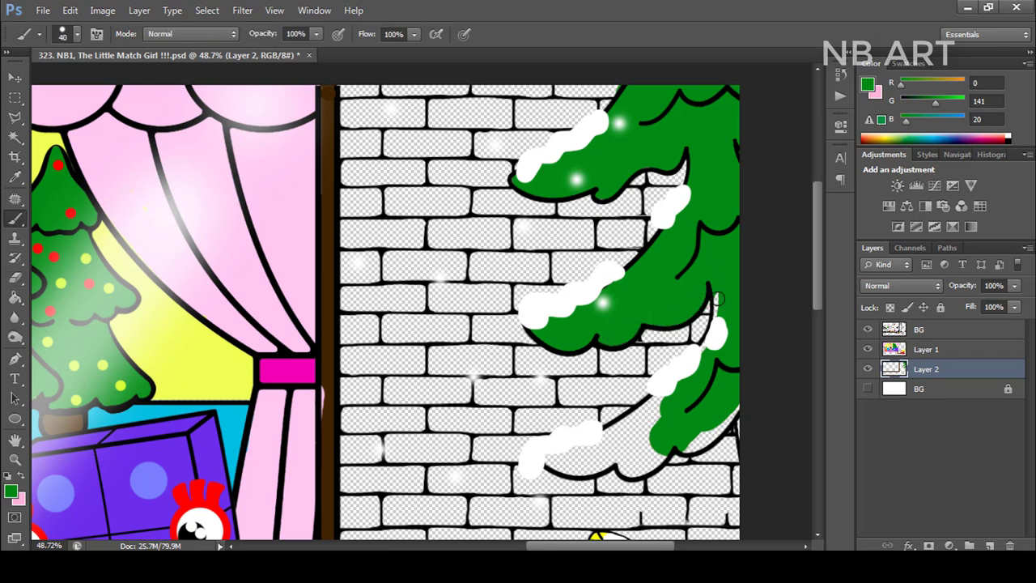
pyautogui.moveTo(687, 375); pyautogui.dragTo(637, 420)
pyautogui.moveTo(633, 438)
pyautogui.mouseDown()
pyautogui.moveTo(547, 460)
pyautogui.moveTo(566, 466)
pyautogui.moveTo(609, 453)
pyautogui.moveTo(557, 465)
pyautogui.moveTo(578, 469)
pyautogui.moveTo(643, 446)
pyautogui.moveTo(629, 467)
pyautogui.moveTo(660, 446)
pyautogui.moveTo(625, 469)
pyautogui.mouseUp()
pyautogui.moveTo(679, 442); pyautogui.dragTo(738, 397)
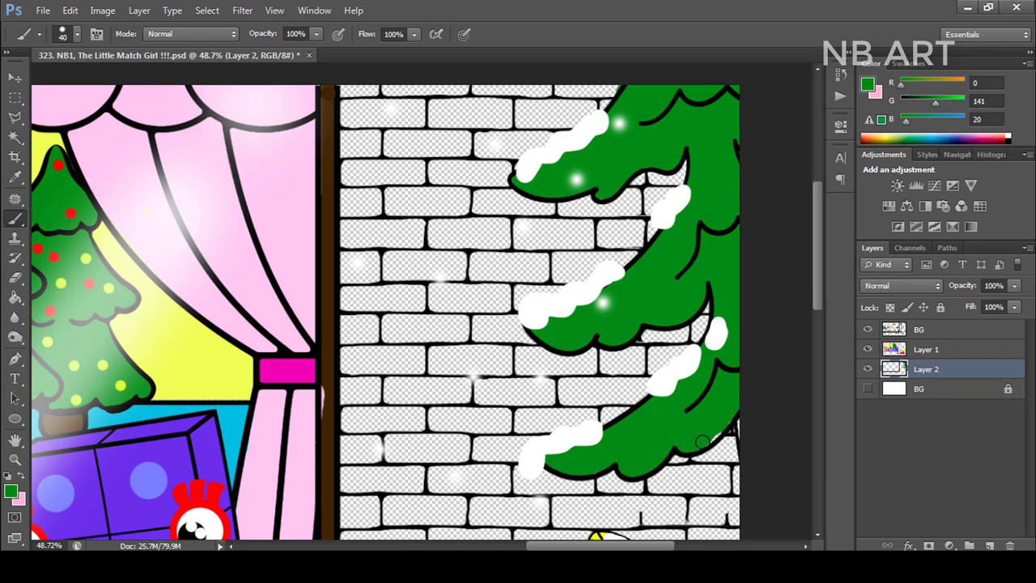
pyautogui.scroll(-7, 708, 404)
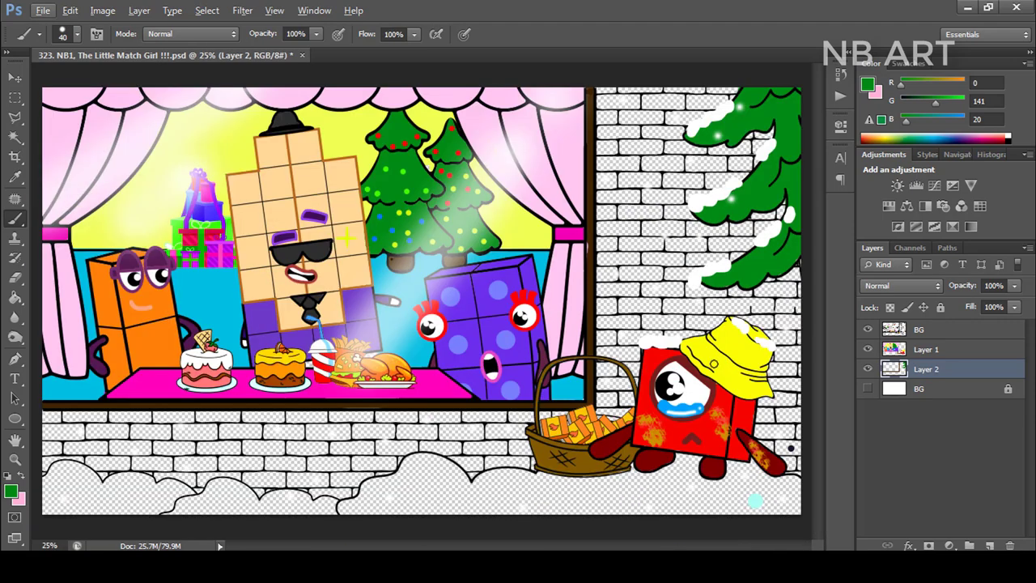
# Sample the pale cyan guide dot (RGB 173, 255, 246) and fill the main areas of the snow along the ground
pyautogui.keyDown('alt'); pyautogui.click(755, 500); pyautogui.keyUp('alt')
pyautogui.moveTo(744, 505)
pyautogui.mouseDown()
pyautogui.moveTo(776, 508)
pyautogui.moveTo(773, 493)
pyautogui.moveTo(792, 486)
pyautogui.moveTo(690, 466)
pyautogui.moveTo(629, 474)
pyautogui.moveTo(767, 508)
pyautogui.moveTo(695, 505)
pyautogui.moveTo(670, 478)
pyautogui.moveTo(632, 473)
pyautogui.moveTo(769, 485)
pyautogui.mouseUp()
pyautogui.moveTo(558, 481)
pyautogui.mouseDown()
pyautogui.moveTo(493, 514)
pyautogui.moveTo(417, 512)
pyautogui.moveTo(510, 498)
pyautogui.moveTo(378, 506)
pyautogui.moveTo(460, 491)
pyautogui.moveTo(416, 466)
pyautogui.moveTo(532, 484)
pyautogui.mouseUp()
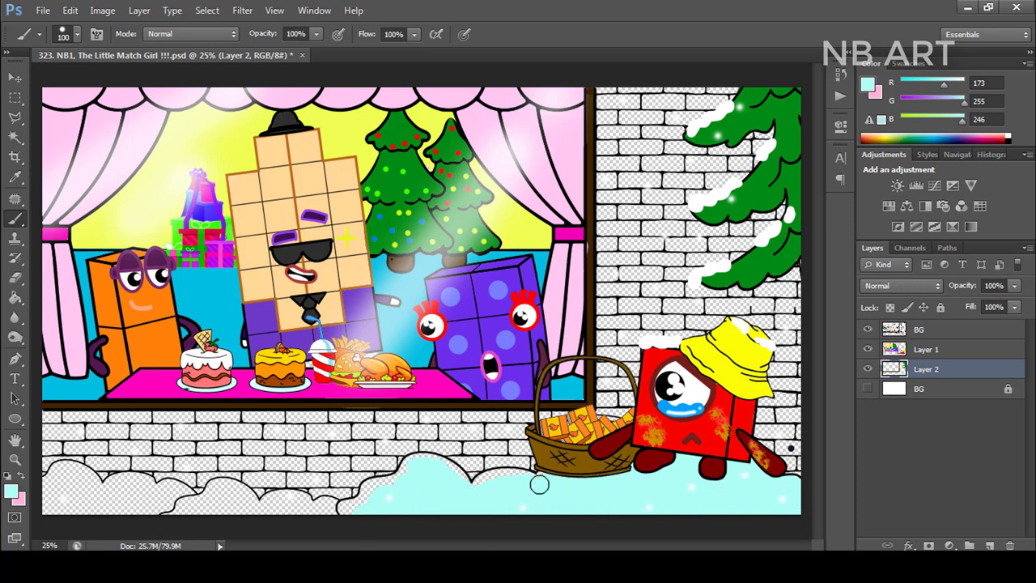
pyautogui.moveTo(248, 508)
pyautogui.mouseDown()
pyautogui.moveTo(60, 487)
pyautogui.moveTo(328, 509)
pyautogui.moveTo(381, 494)
pyautogui.mouseUp()
# With a size 70 brush, fill the snow mounds with pale cyan up to their curved outlines
pyautogui.scroll(6, 439, 493)
pyautogui.moveTo(635, 472)
pyautogui.mouseDown()
pyautogui.moveTo(547, 466)
pyautogui.moveTo(503, 492)
pyautogui.mouseUp()
pyautogui.press('[')
pyautogui.press('[')
pyautogui.press('[')
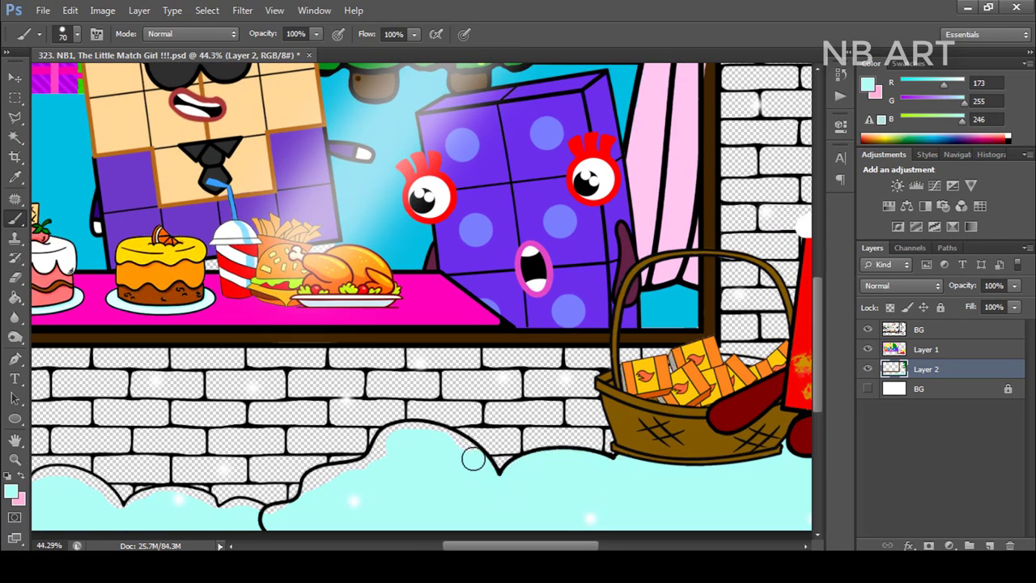
pyautogui.moveTo(338, 499)
pyautogui.mouseDown()
pyautogui.moveTo(407, 439)
pyautogui.moveTo(275, 425)
pyautogui.moveTo(247, 446)
pyautogui.moveTo(213, 413)
pyautogui.moveTo(164, 409)
pyautogui.moveTo(202, 414)
pyautogui.mouseUp()
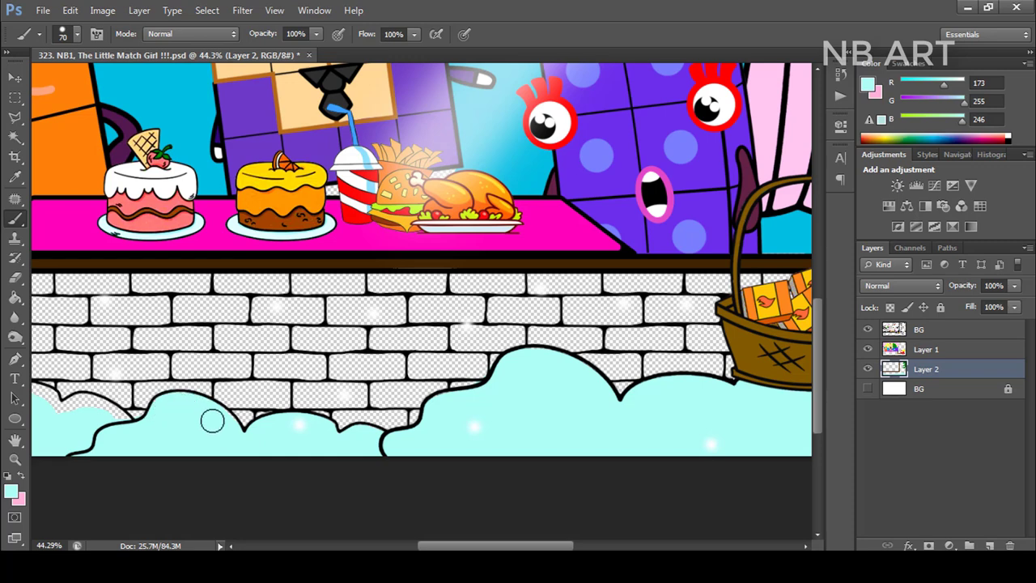
pyautogui.moveTo(135, 430); pyautogui.dragTo(406, 435)
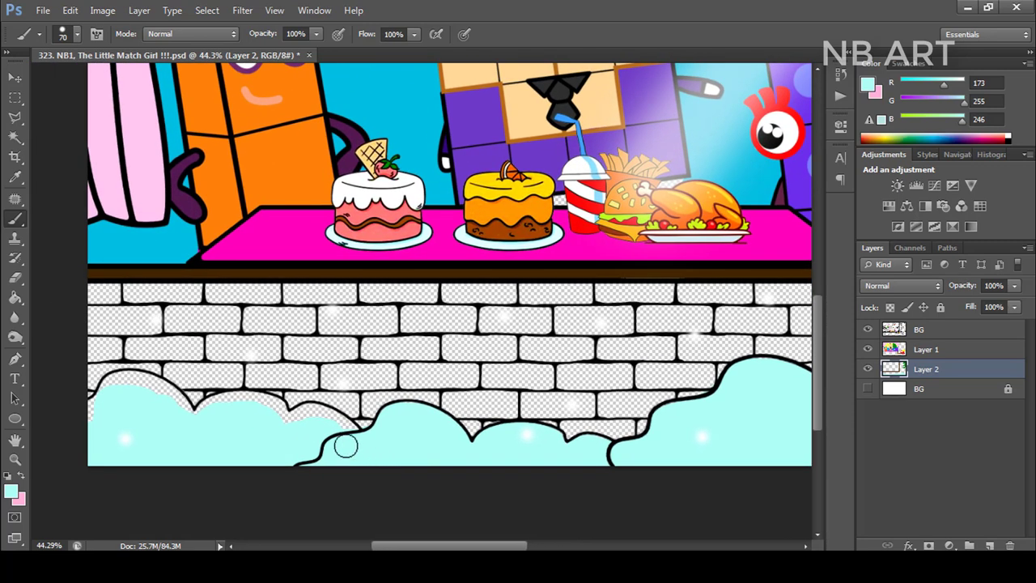
pyautogui.moveTo(316, 416)
pyautogui.mouseDown()
pyautogui.moveTo(244, 403)
pyautogui.moveTo(183, 419)
pyautogui.moveTo(162, 393)
pyautogui.moveTo(135, 383)
pyautogui.moveTo(111, 387)
pyautogui.moveTo(91, 425)
pyautogui.mouseUp()
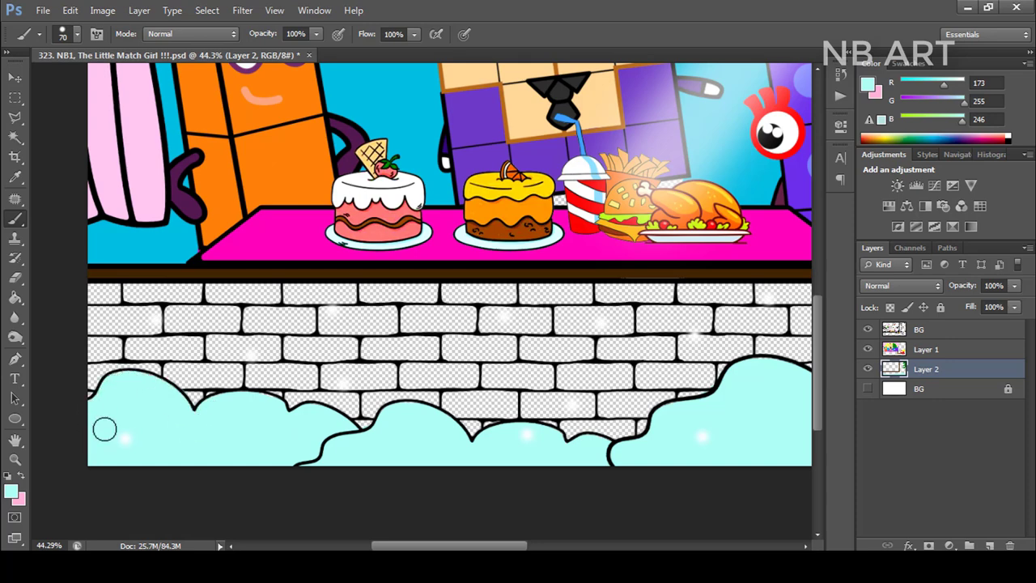
pyautogui.scroll(-3, 154, 434)
pyautogui.scroll(-1, 168, 429)
# On a new layer above the locked background, fill the brick walls with the sampled dark navy (RGB 22, 18, 44) using a larger brush
pyautogui.click(919, 388)
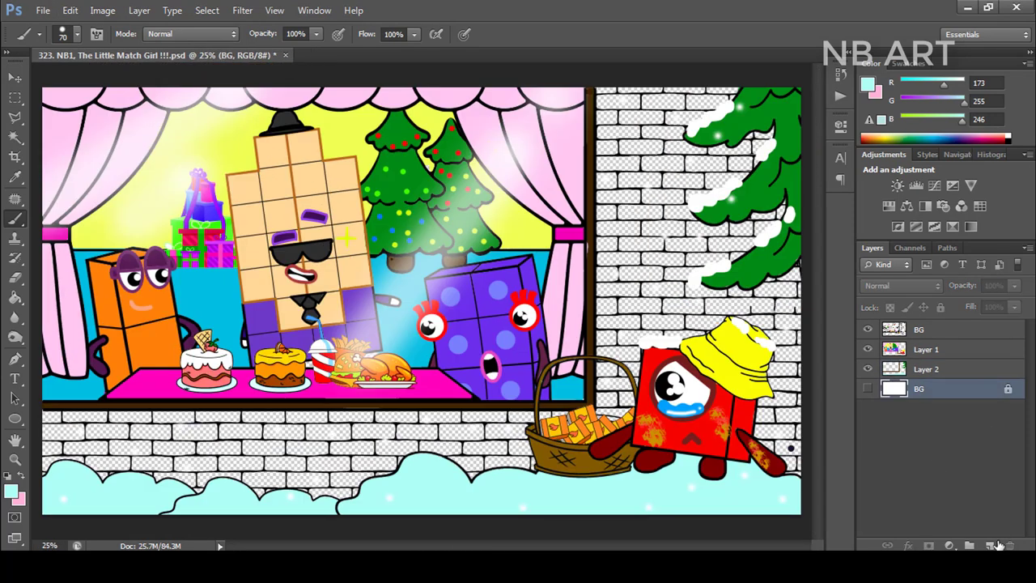
pyautogui.click(989, 546)
pyautogui.keyDown('alt'); pyautogui.click(793, 446); pyautogui.keyUp('alt')
pyautogui.press(']')
pyautogui.press(']')
pyautogui.press(']')
pyautogui.press(']')
pyautogui.press(']')
pyautogui.moveTo(360, 495)
pyautogui.mouseDown()
pyautogui.moveTo(77, 465)
pyautogui.moveTo(57, 421)
pyautogui.moveTo(348, 441)
pyautogui.moveTo(388, 474)
pyautogui.moveTo(466, 433)
pyautogui.moveTo(606, 410)
pyautogui.mouseUp()
pyautogui.moveTo(486, 470)
pyautogui.mouseDown()
pyautogui.moveTo(727, 340)
pyautogui.moveTo(822, 374)
pyautogui.moveTo(790, 462)
pyautogui.moveTo(806, 397)
pyautogui.moveTo(727, 341)
pyautogui.moveTo(613, 333)
pyautogui.moveTo(830, 293)
pyautogui.moveTo(626, 275)
pyautogui.moveTo(830, 237)
pyautogui.moveTo(705, 211)
pyautogui.moveTo(553, 201)
pyautogui.moveTo(548, 183)
pyautogui.moveTo(782, 123)
pyautogui.moveTo(650, 81)
pyautogui.mouseUp()
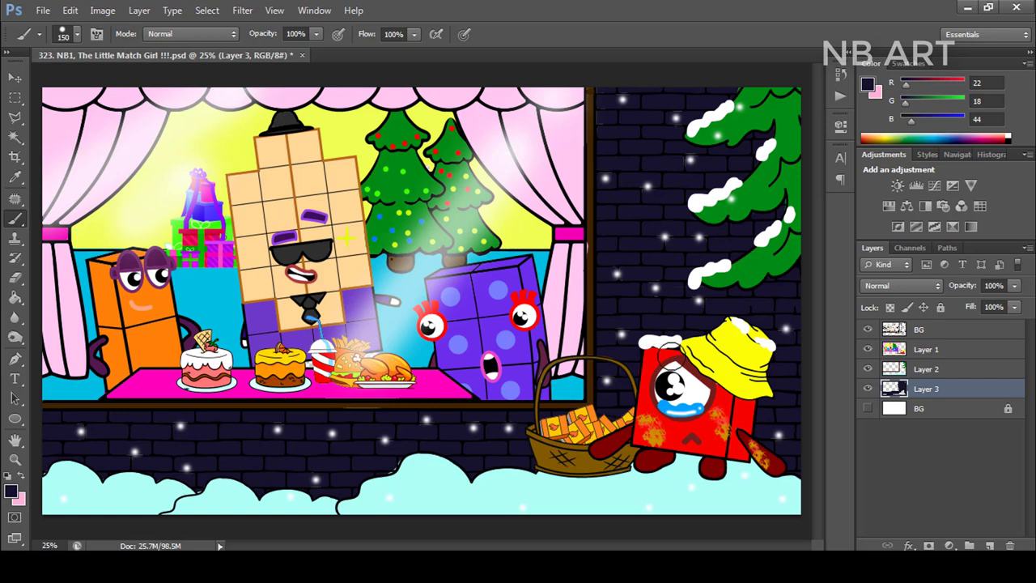
# Erase the pale cyan overspill along the large snow mound's outline on Layer 2
pyautogui.click(926, 368)
pyautogui.scroll(2, 276, 495)
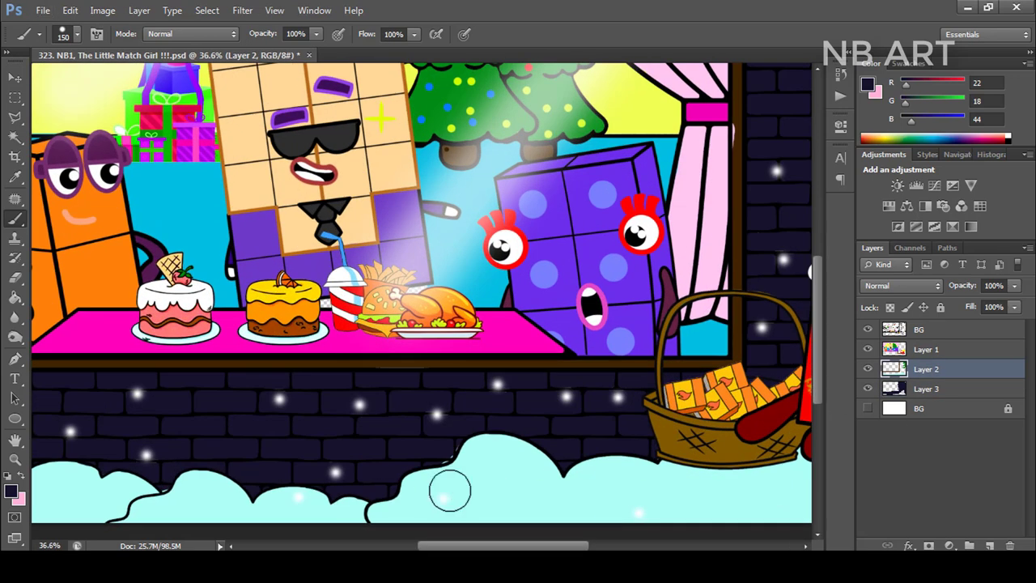
pyautogui.press('e')
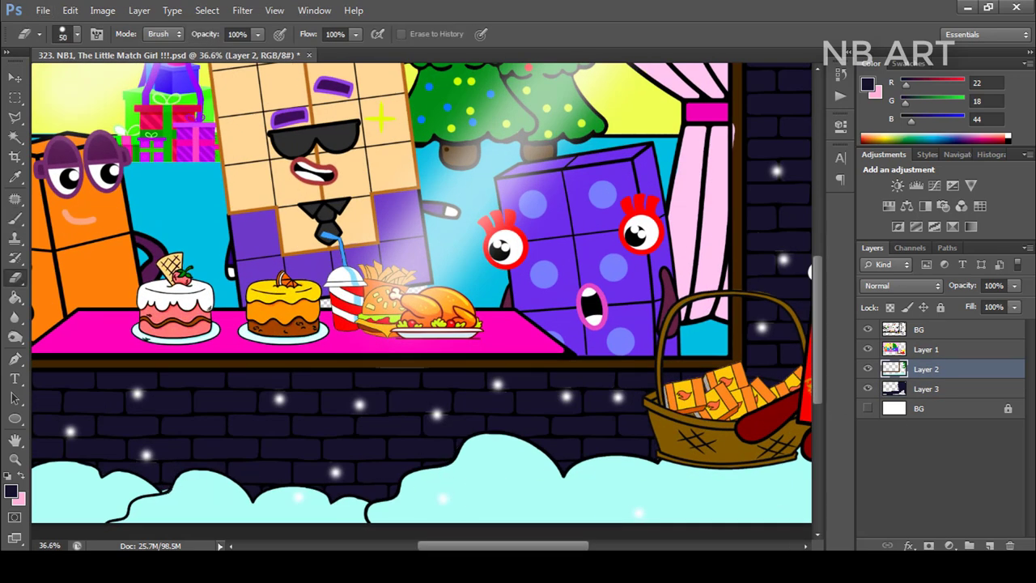
pyautogui.scroll(-2, 275, 496)
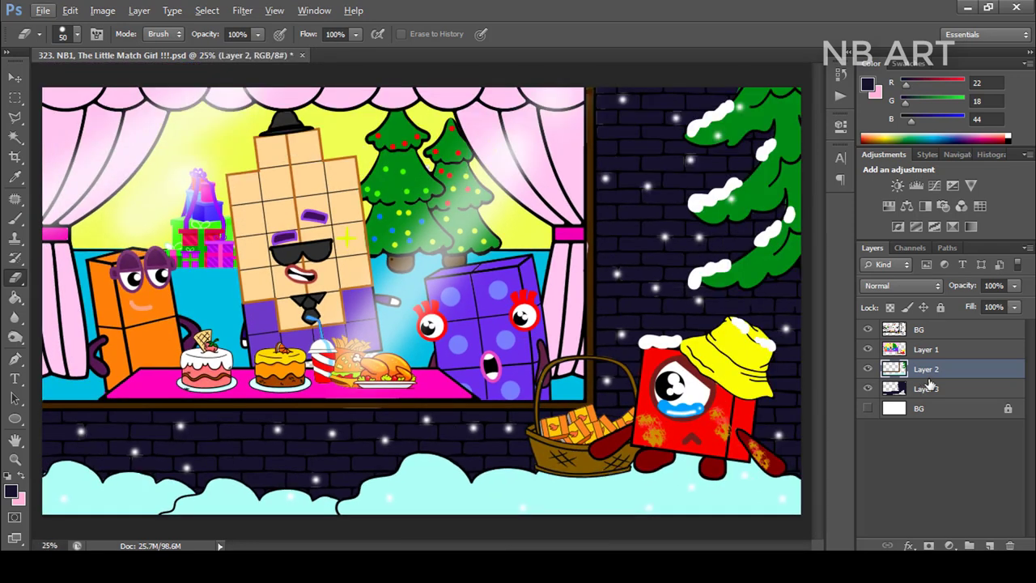
# Draw two flat black ellipses as shadows, one beneath the red character and one about 484 by 53 px beneath the basket
pyautogui.click(15, 418)
pyautogui.click(65, 442)
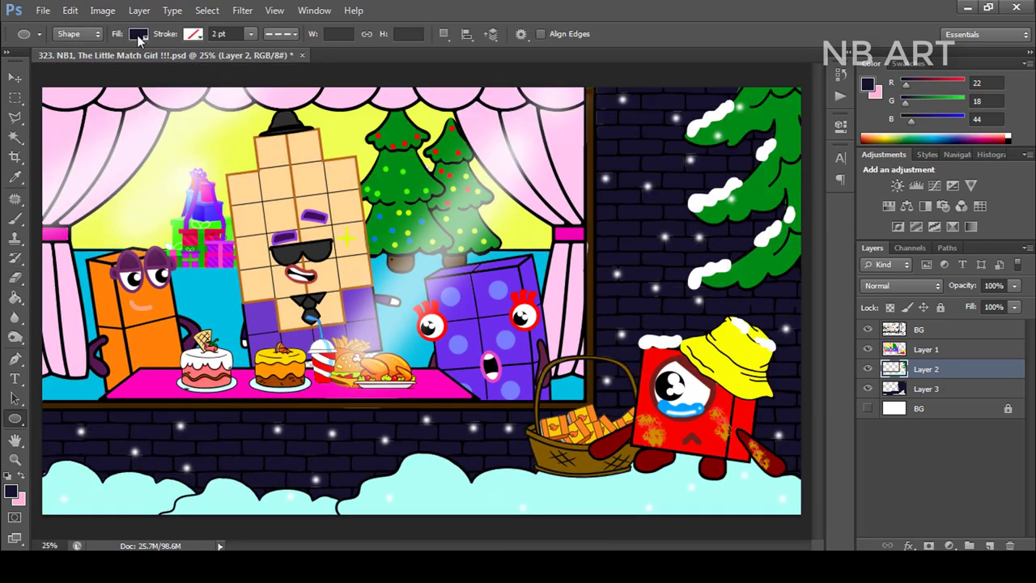
pyautogui.click(138, 35)
pyautogui.click(211, 63)
pyautogui.click(600, 240)
pyautogui.click(936, 46)
pyautogui.moveTo(631, 470); pyautogui.dragTo(729, 485)
pyautogui.moveTo(535, 470); pyautogui.dragTo(630, 480)
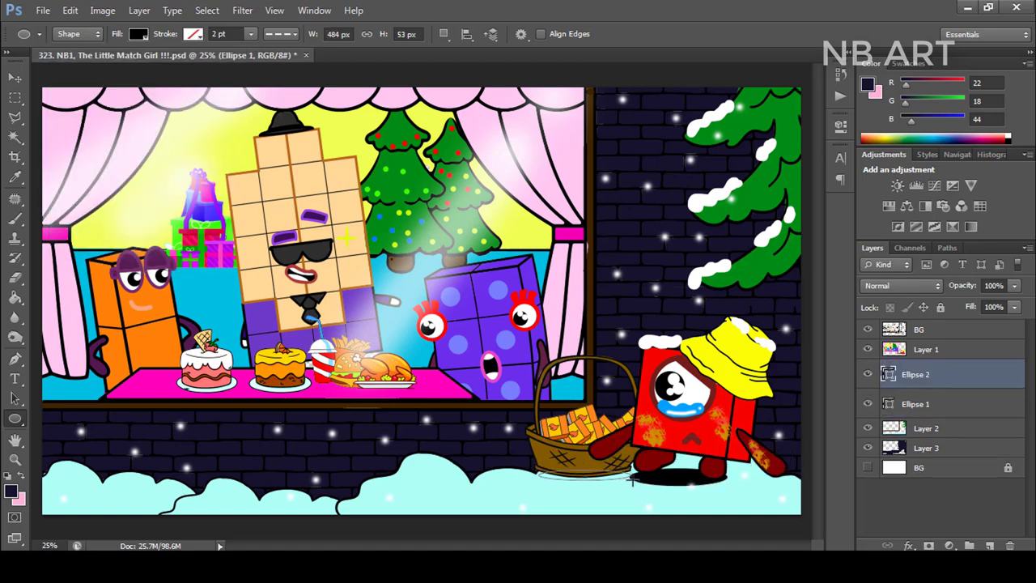
# Reduce the fill of both shadow ellipse layers to 32%
pyautogui.keyDown('shift'); pyautogui.click(948, 404); pyautogui.keyUp('shift')
pyautogui.click(1015, 307)
pyautogui.moveTo(1014, 323); pyautogui.dragTo(962, 325)
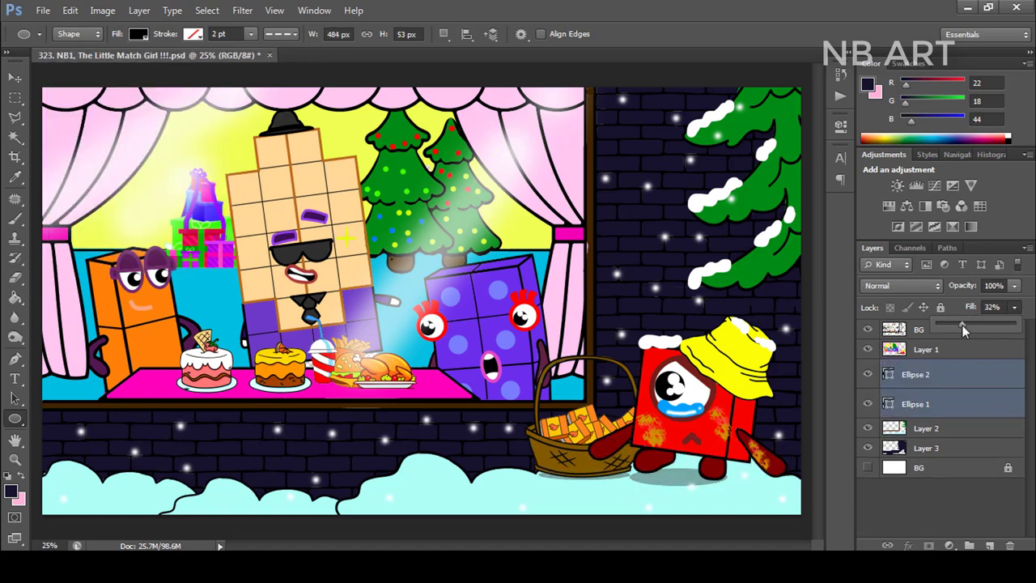
pyautogui.click(909, 486)
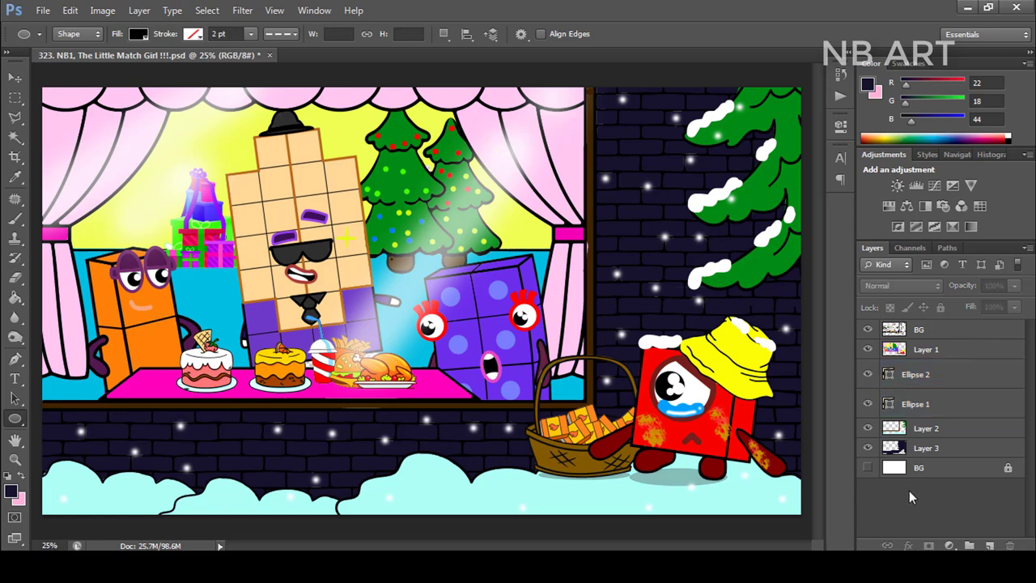
# Return to the Brush tool on Layer 3, the dark brick wall layer
pyautogui.click(924, 450)
pyautogui.press('b')
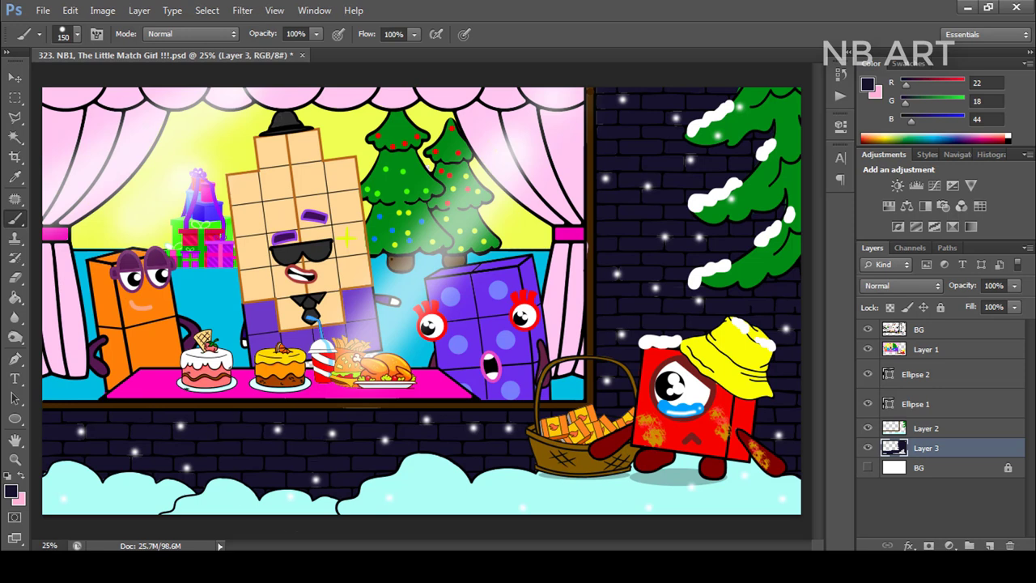